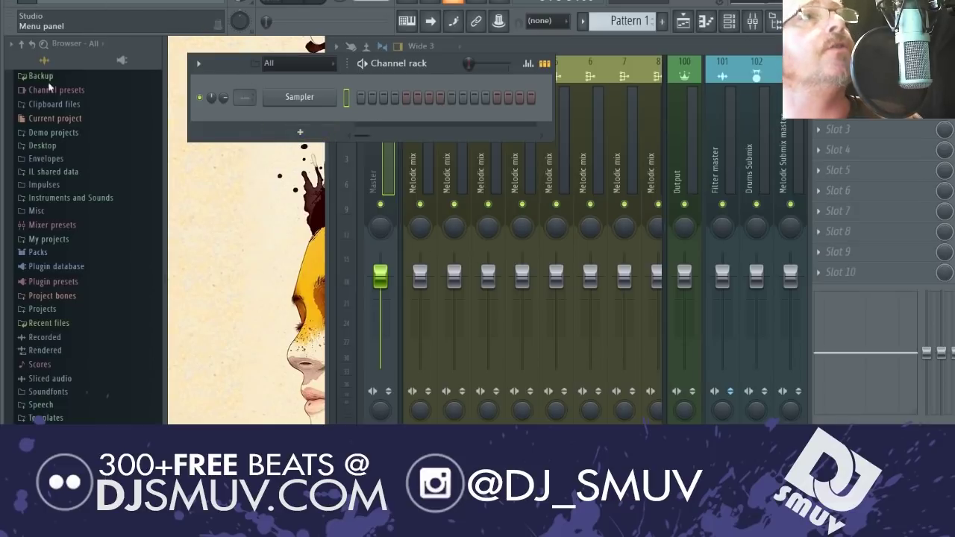
Step: Open the project "nle choppa - shotta gatikus 120.flp" and bring up its playlist arrangement
{"action": "key", "text": "ctrl+n"}
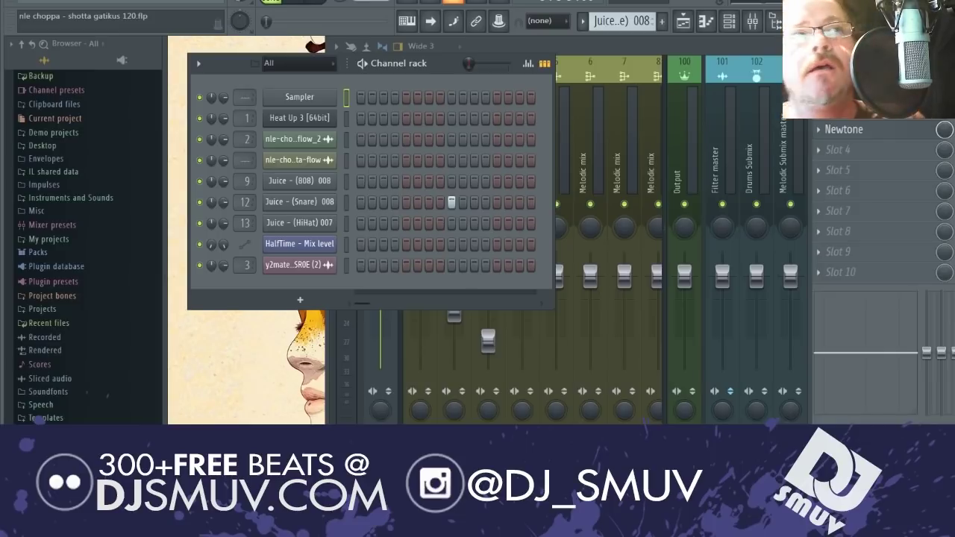
{"action": "left_click", "coordinate": [465, 356]}
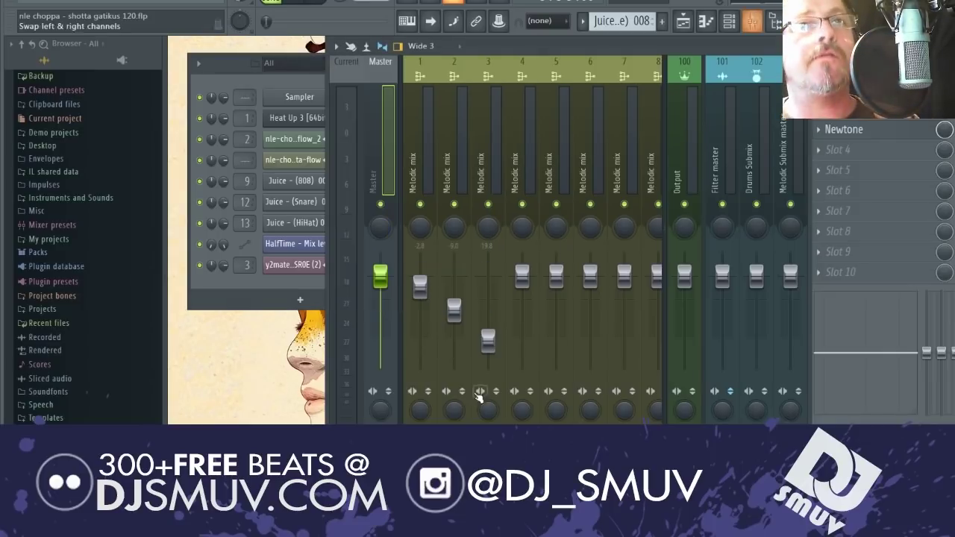
{"action": "key", "text": "F9"}
{"action": "key", "text": "F5"}
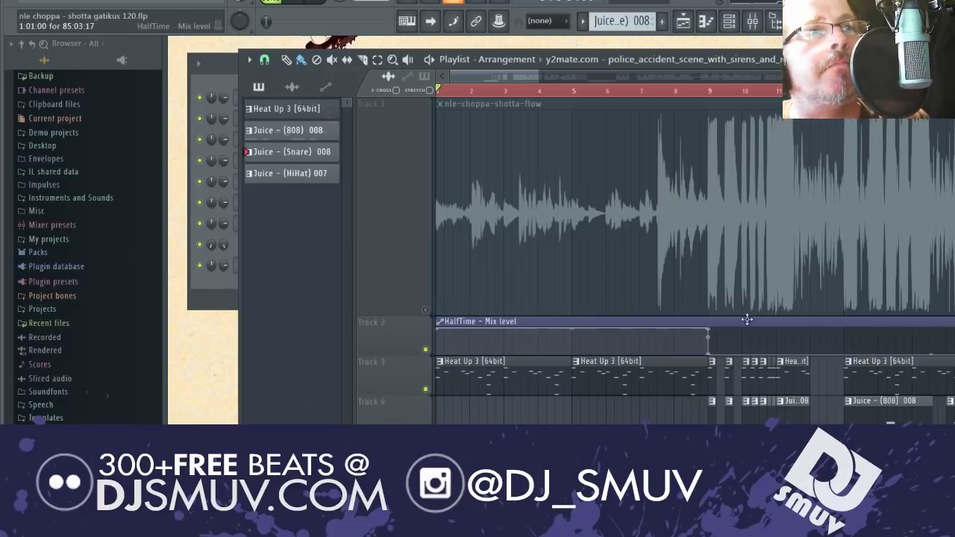
Step: Unmute and solo Track 1 with the nle-choppa-shotta-flow clip, play it, and stop playback
{"action": "left_click", "coordinate": [425, 310]}
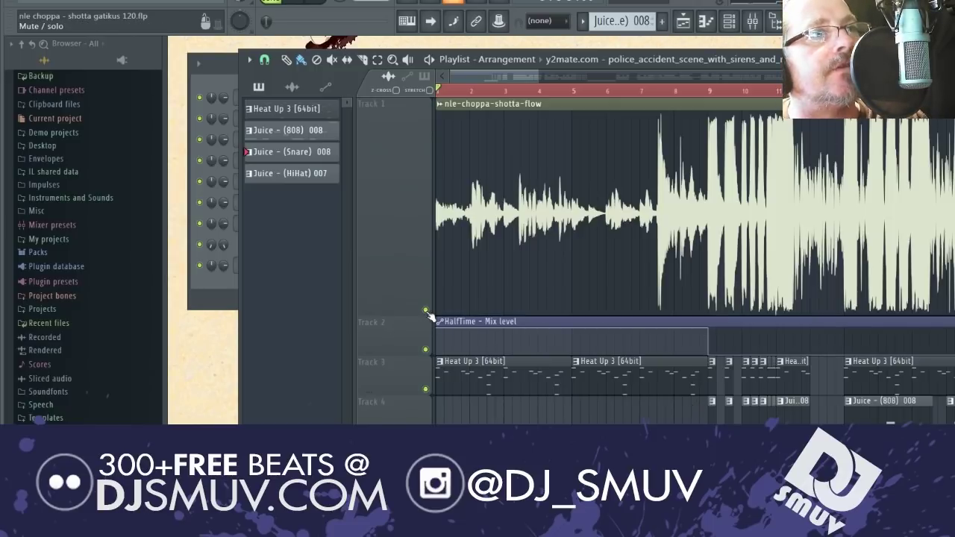
{"action": "right_click", "coordinate": [426, 310]}
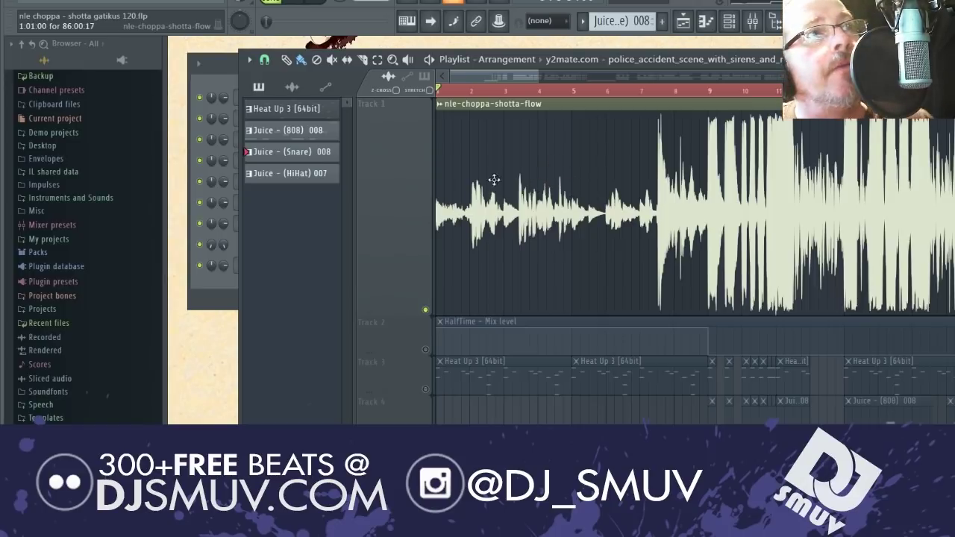
{"action": "key", "text": "space"}
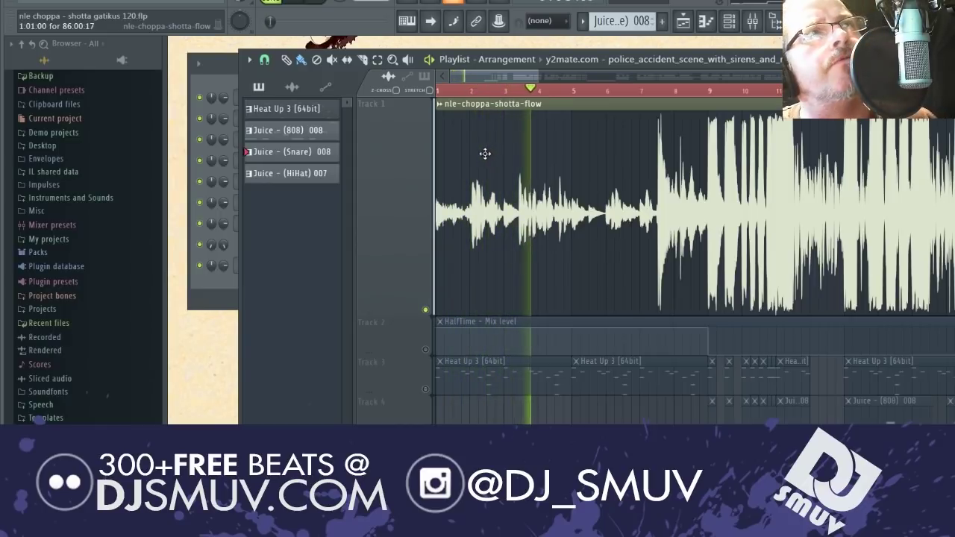
{"action": "key", "text": "space"}
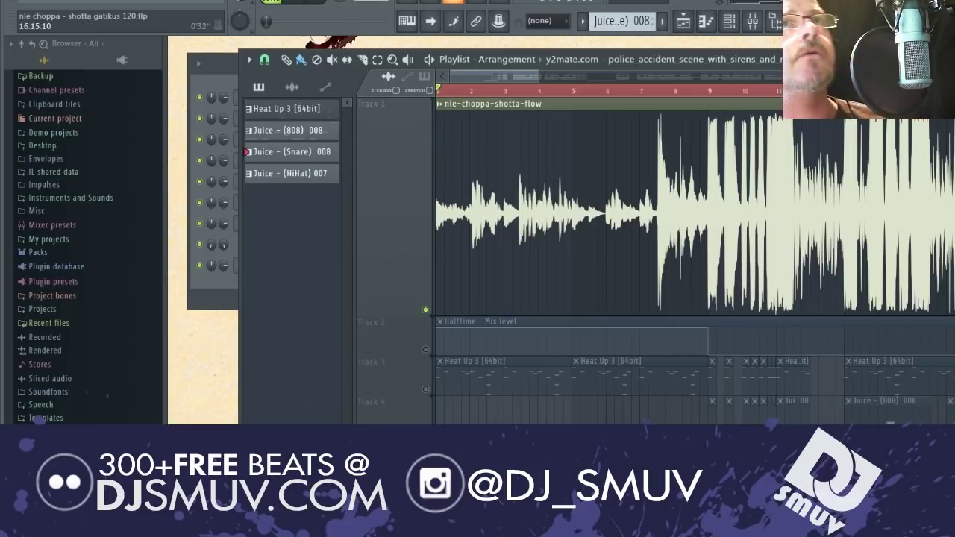
Step: Close the playlist and open the Heat Up 3 instrument to examine its Classic Grand preset and controls
{"action": "key", "text": "F5"}
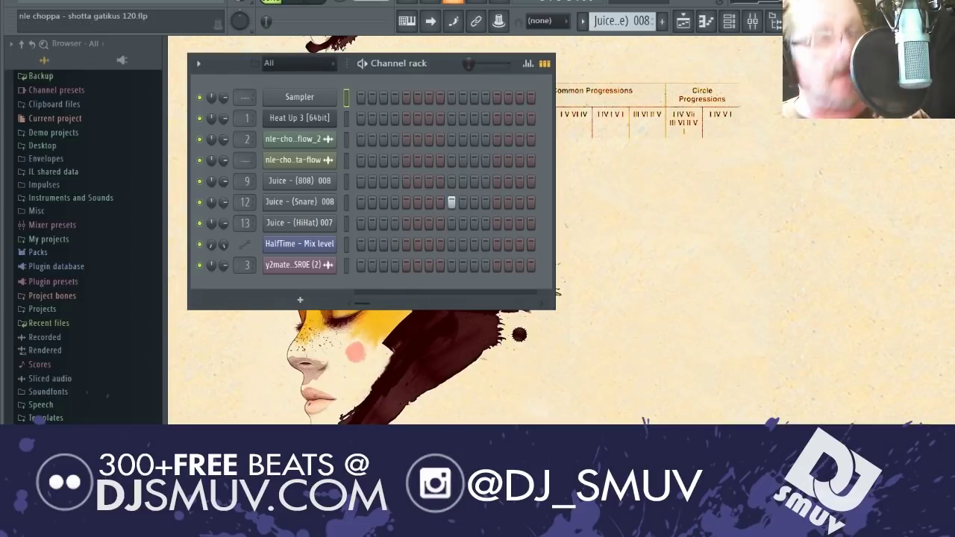
{"action": "left_click", "coordinate": [287, 119]}
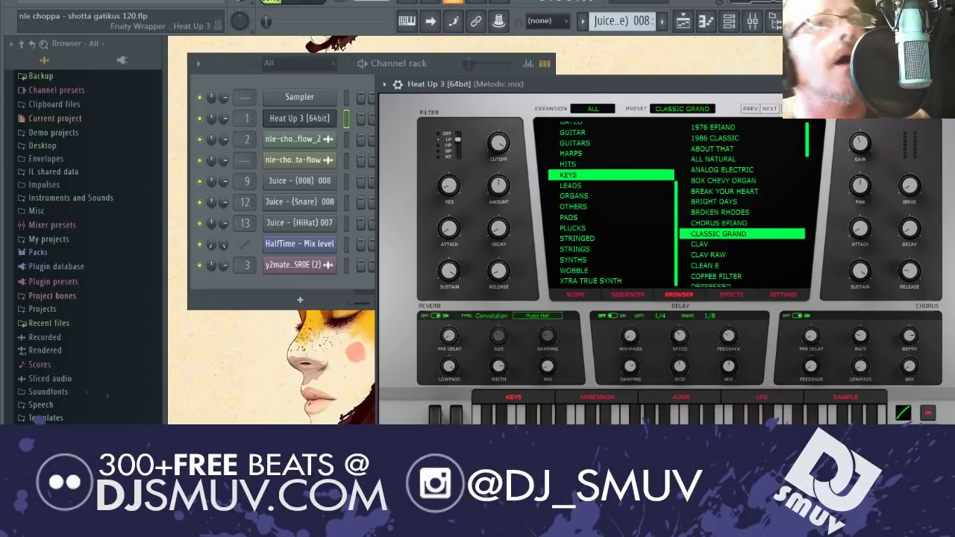
{"action": "left_click_drag", "start_coordinate": [913, 279], "coordinate": [913, 274]}
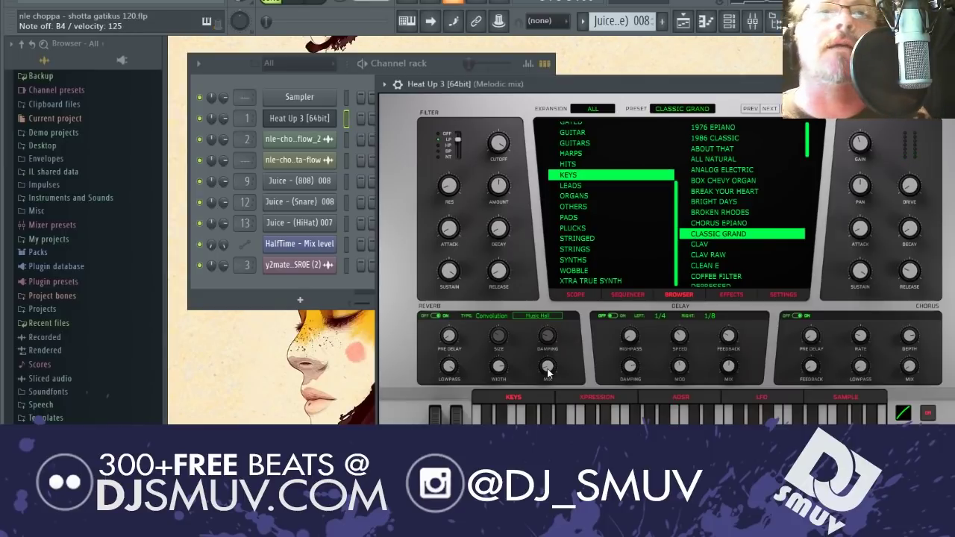
Step: Make Heat Up 3 the active pattern and open its Track 3 clip in the piano roll during song playback
{"action": "left_click", "coordinate": [195, 67]}
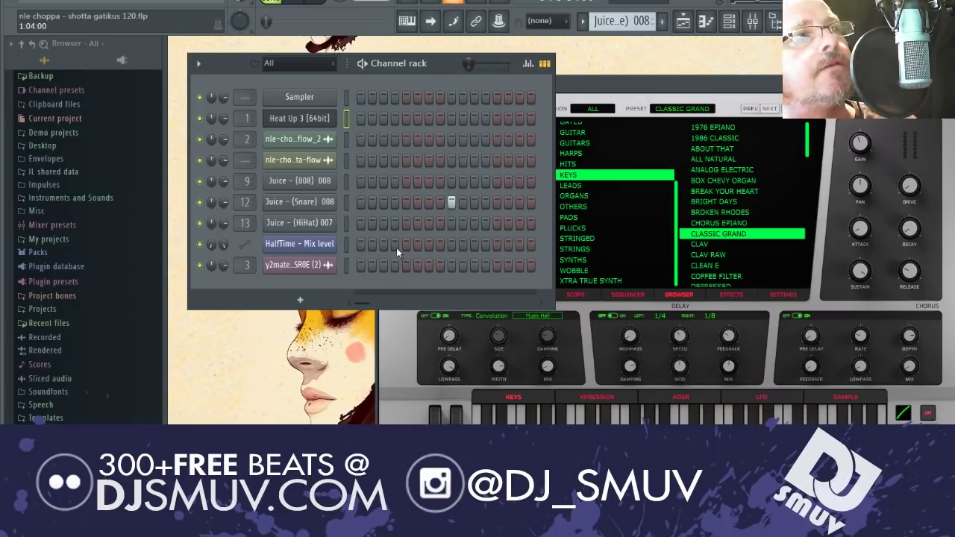
{"action": "scroll", "coordinate": [635, 20], "scroll_direction": "up", "scroll_amount": 4}
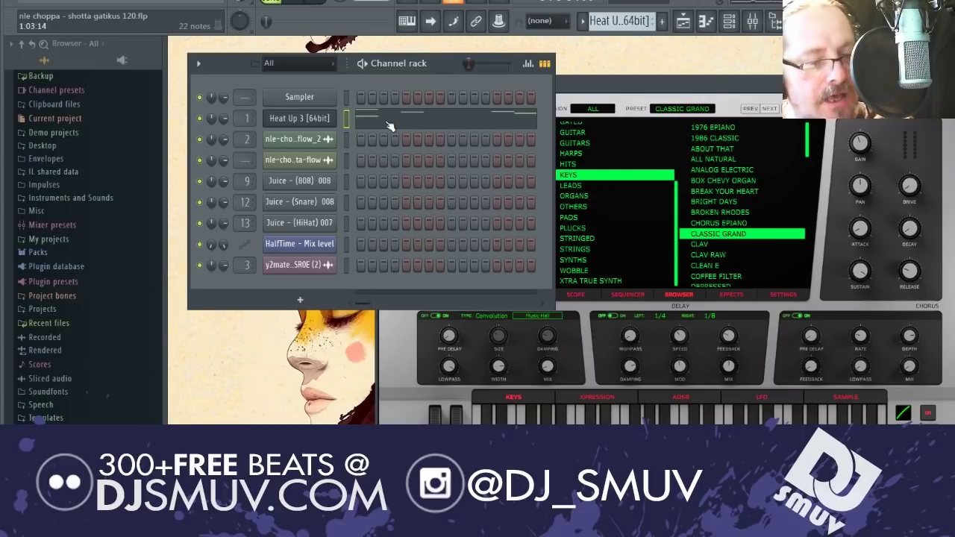
{"action": "key", "text": "F5"}
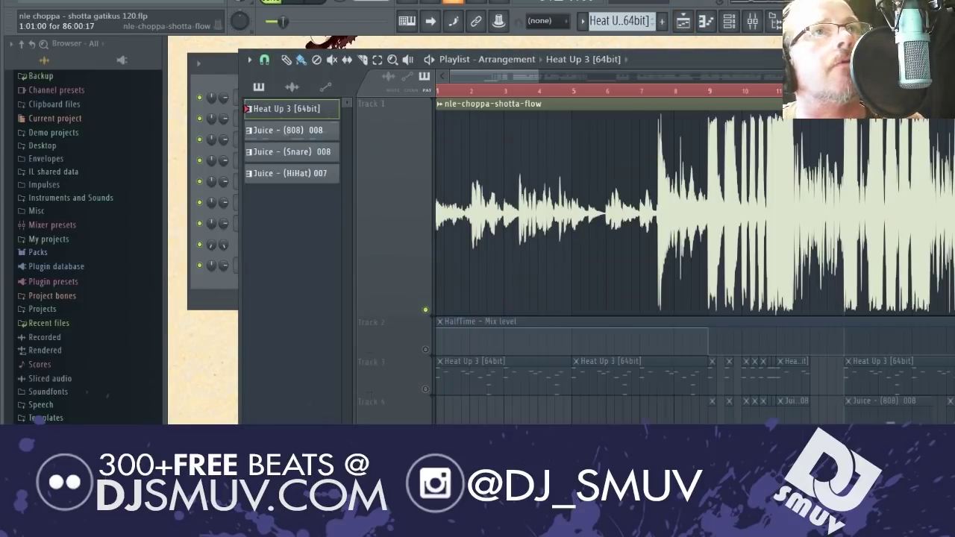
{"action": "key", "text": "space"}
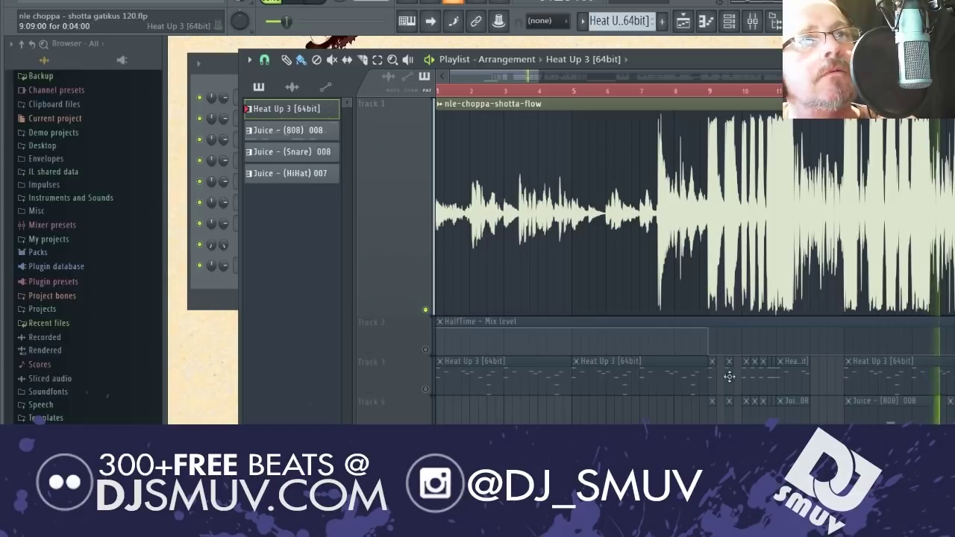
{"action": "double_click", "coordinate": [648, 377]}
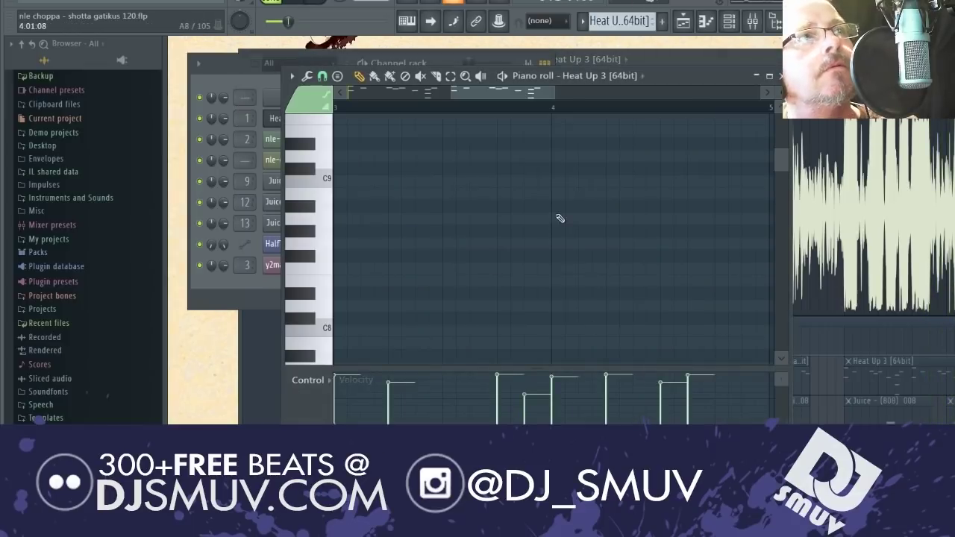
Step: Examine the pitches and layout of the Heat Up 3 melody notes in the piano roll and stop playback
{"action": "scroll", "coordinate": [560, 219], "scroll_direction": "down", "scroll_amount": 8}
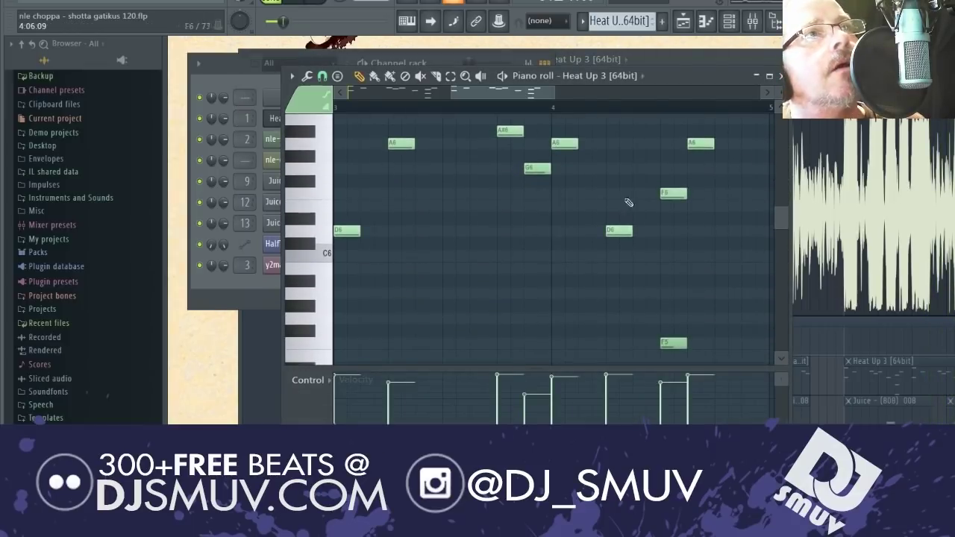
{"action": "scroll", "coordinate": [522, 236], "scroll_direction": "down", "scroll_amount": 3}
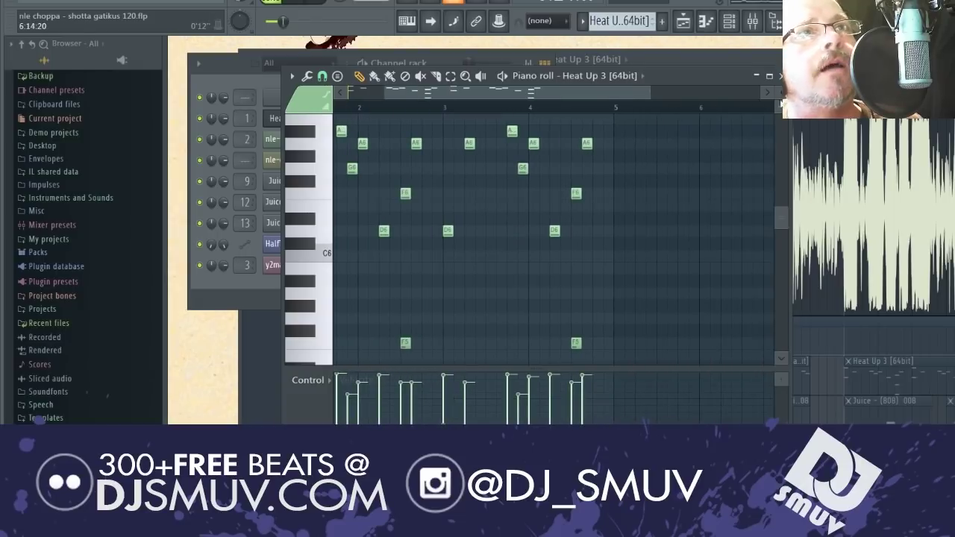
{"action": "scroll", "coordinate": [461, 261], "scroll_direction": "down", "scroll_amount": 4}
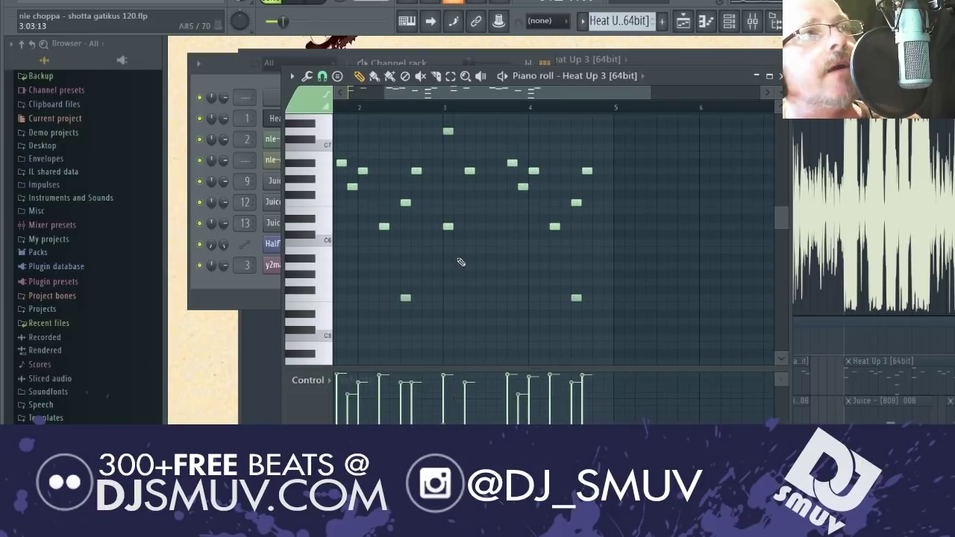
{"action": "scroll", "coordinate": [462, 262], "scroll_direction": "up", "scroll_amount": 2}
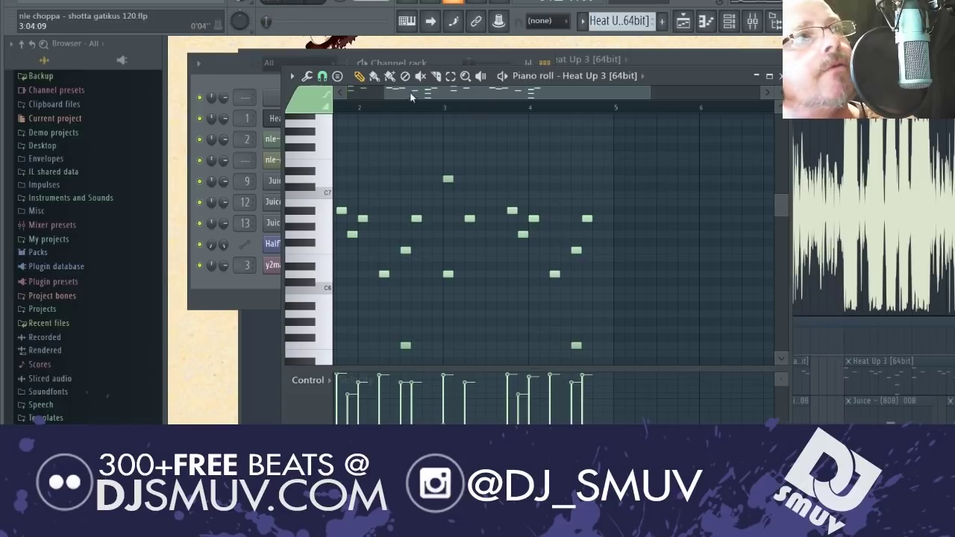
{"action": "key", "text": "space"}
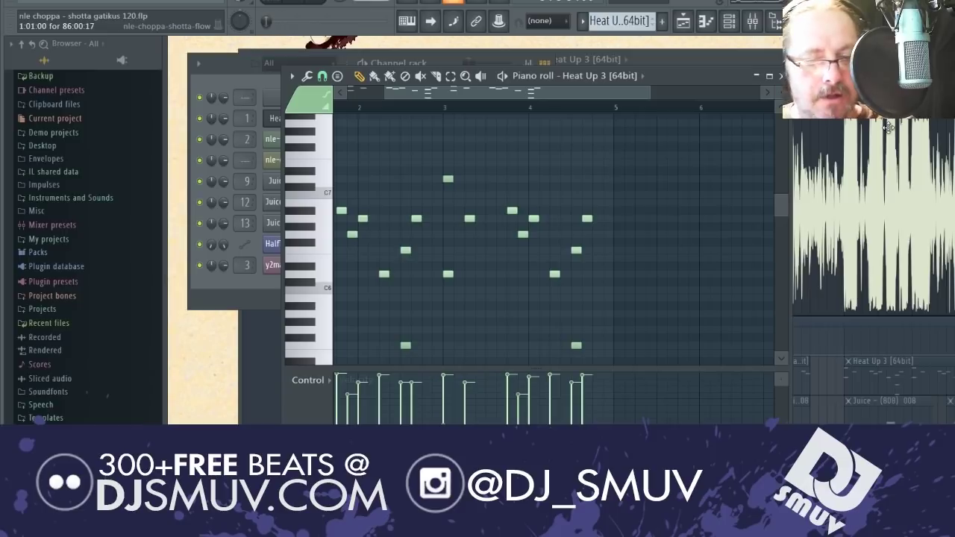
Step: Check the mixer briefly, and play the Heat Up 3 pattern on its own to hear the melody
{"action": "key", "text": "F9"}
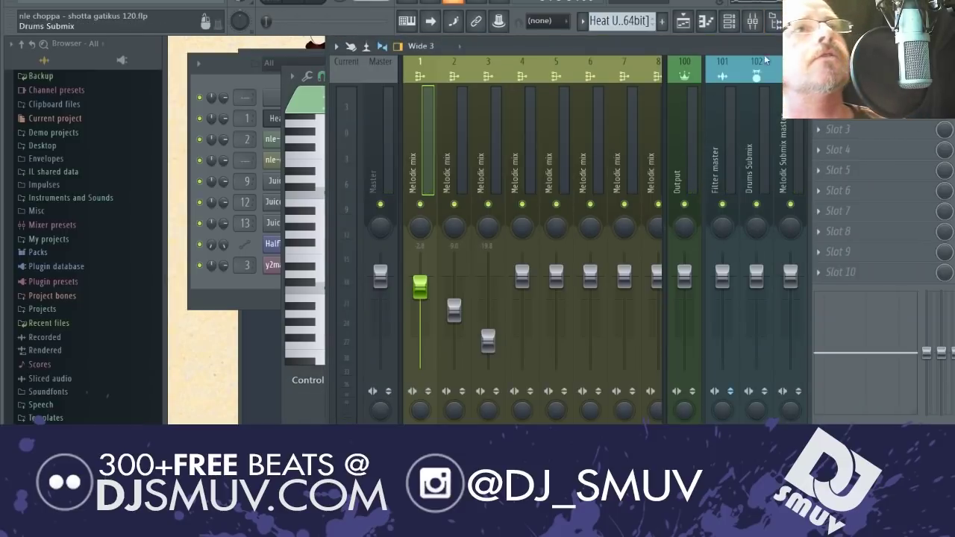
{"action": "key", "text": "F9"}
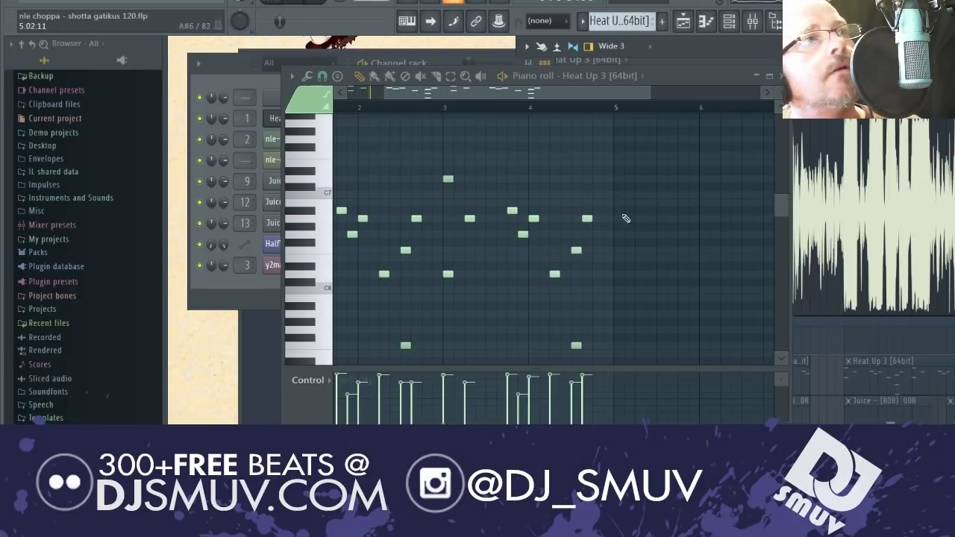
{"action": "key", "text": "space"}
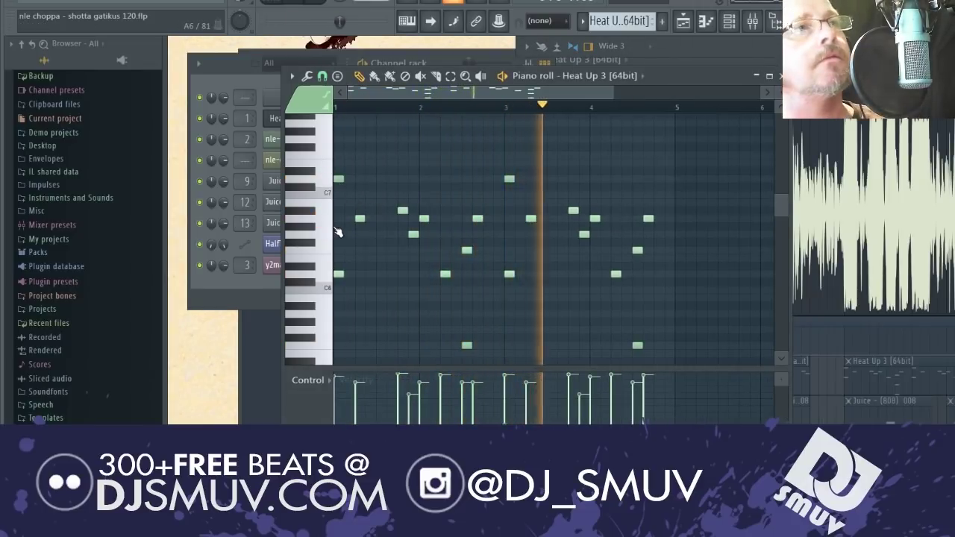
{"action": "key", "text": "space"}
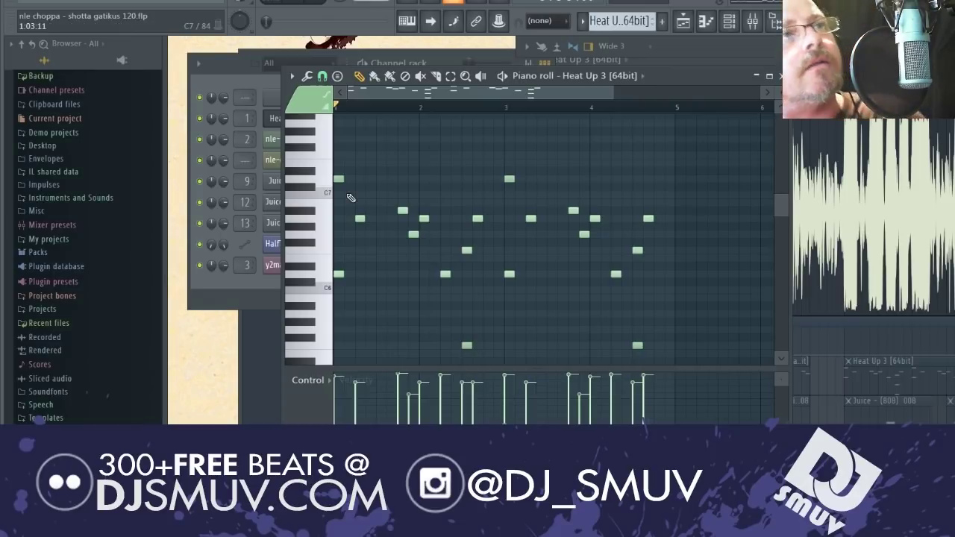
Step: Replay the melody while examining its lower octaves, select the stacked F notes in bar 2, and close the piano roll
{"action": "key", "text": "space"}
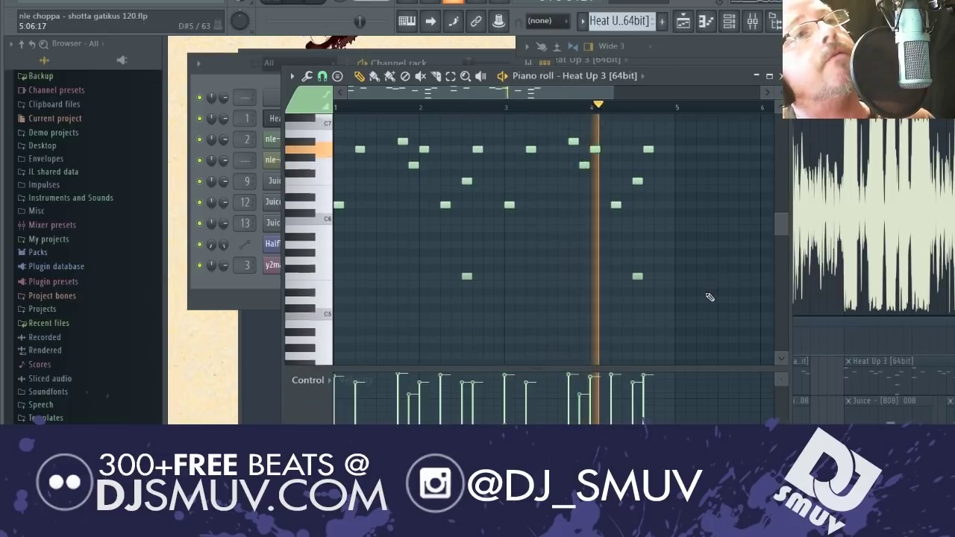
{"action": "scroll", "coordinate": [709, 296], "scroll_direction": "down", "scroll_amount": 5}
{"action": "scroll", "coordinate": [693, 287], "scroll_direction": "up", "scroll_amount": 1}
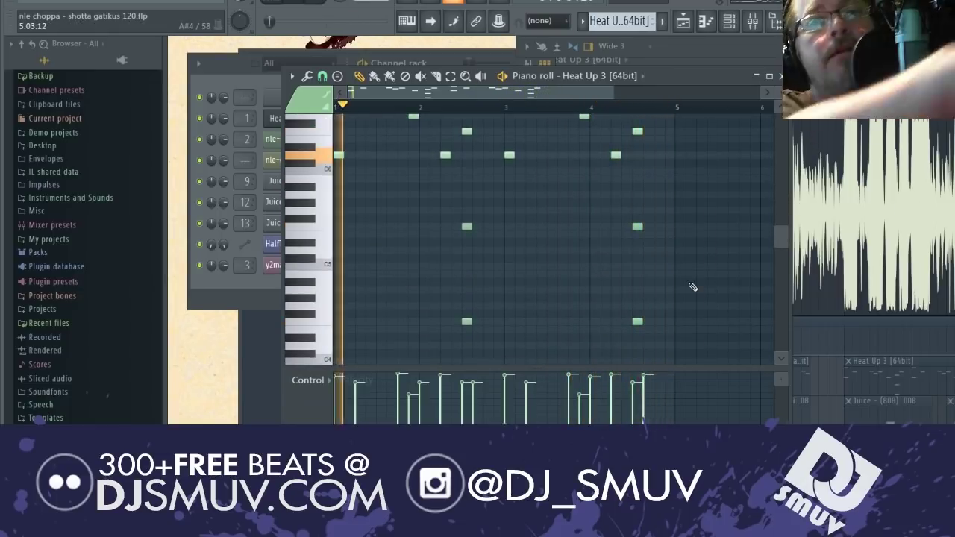
{"action": "scroll", "coordinate": [438, 341], "scroll_direction": "up", "scroll_amount": 3}
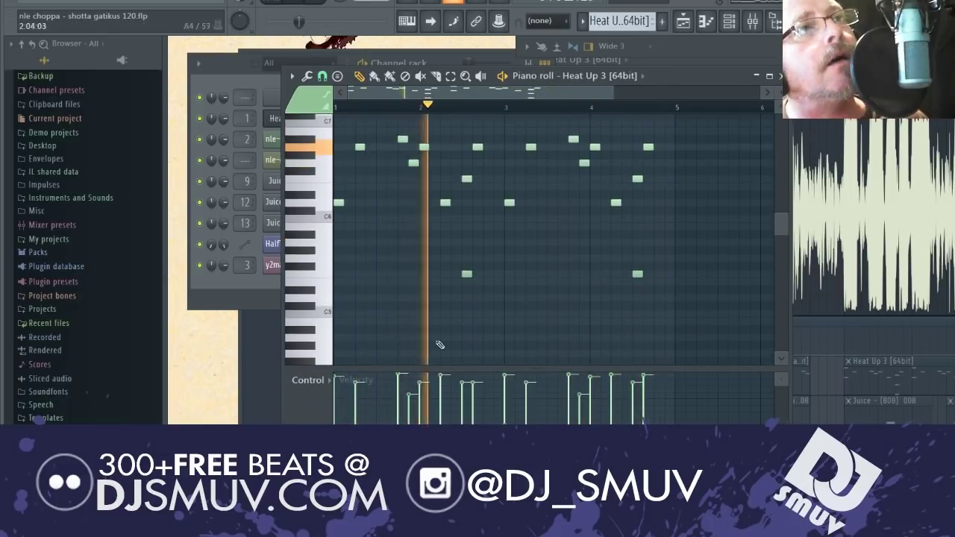
{"action": "left_click_drag", "start_coordinate": [488, 172], "coordinate": [464, 348]}
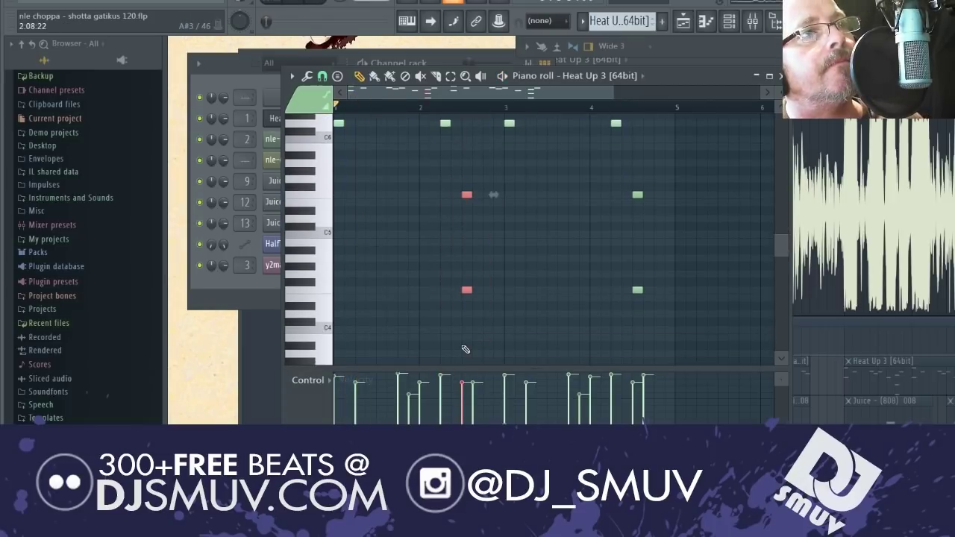
{"action": "scroll", "coordinate": [485, 328], "scroll_direction": "up", "scroll_amount": 2}
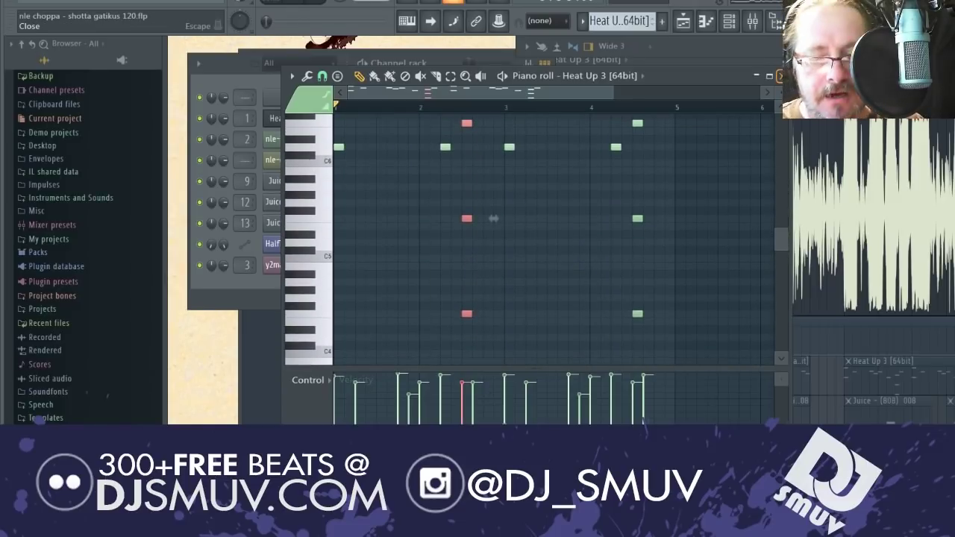
{"action": "left_click", "coordinate": [780, 76]}
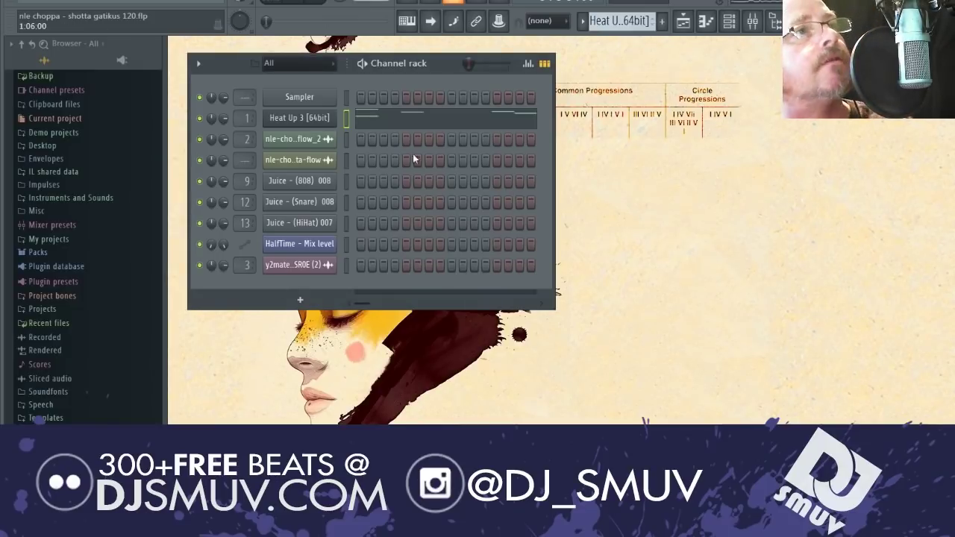
Step: Open the sample settings of the Juice - (808) 008 channel and move its window clear of the channel rack
{"action": "left_click", "coordinate": [307, 186]}
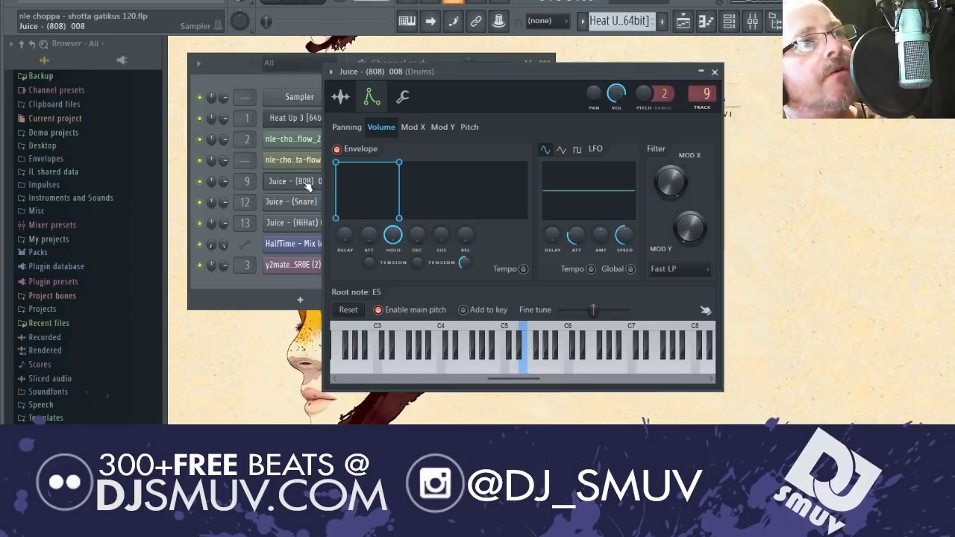
{"action": "left_click", "coordinate": [341, 97]}
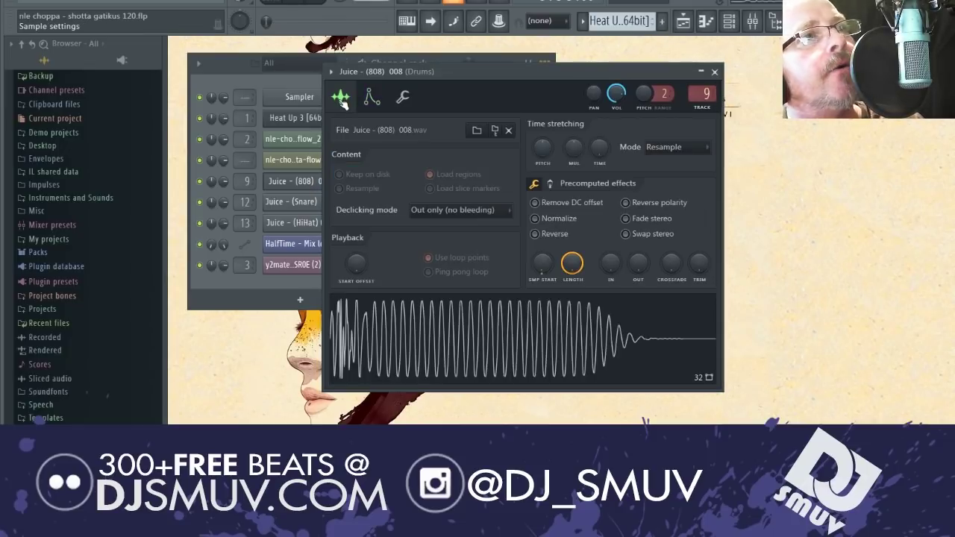
{"action": "left_click_drag", "start_coordinate": [492, 73], "coordinate": [662, 108]}
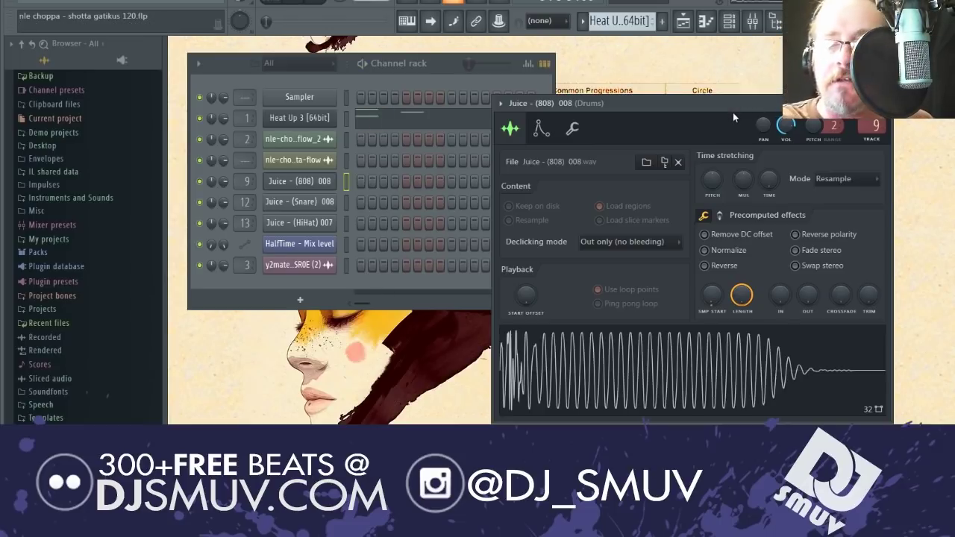
Step: Audition the 808 sample with repeated notes and bring the channel rack back in front
{"action": "key", "text": "x"}
{"action": "key", "text": "x"}
{"action": "key", "text": "x"}
{"action": "key", "text": "x"}
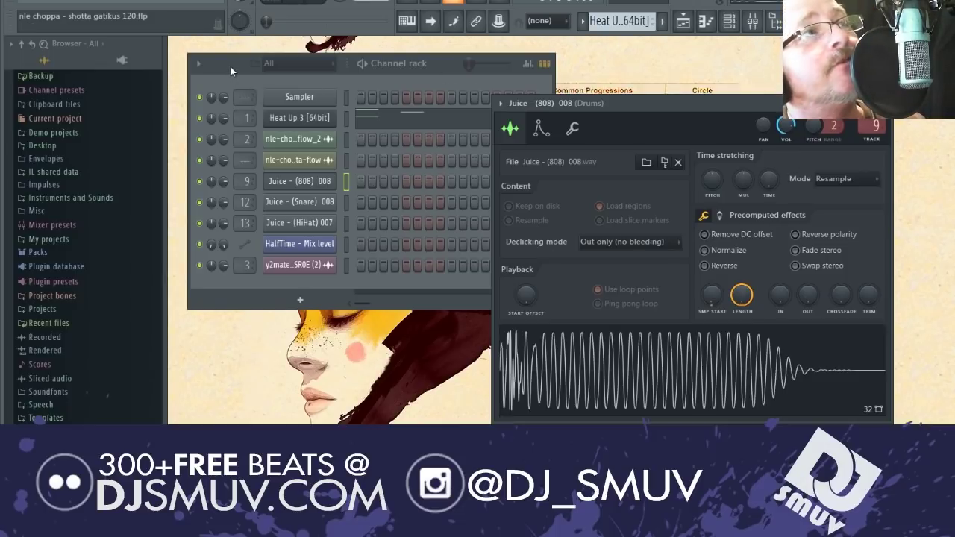
{"action": "left_click", "coordinate": [306, 65]}
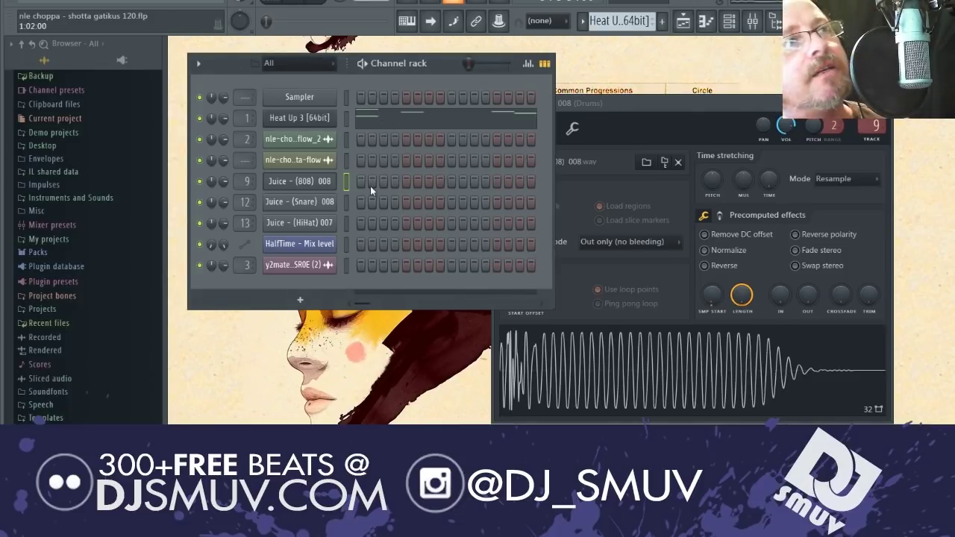
Step: Play the nle-choppa-shotta-flow reference audio from bar 9 in the playlist, and close the playlist
{"action": "key", "text": "F5"}
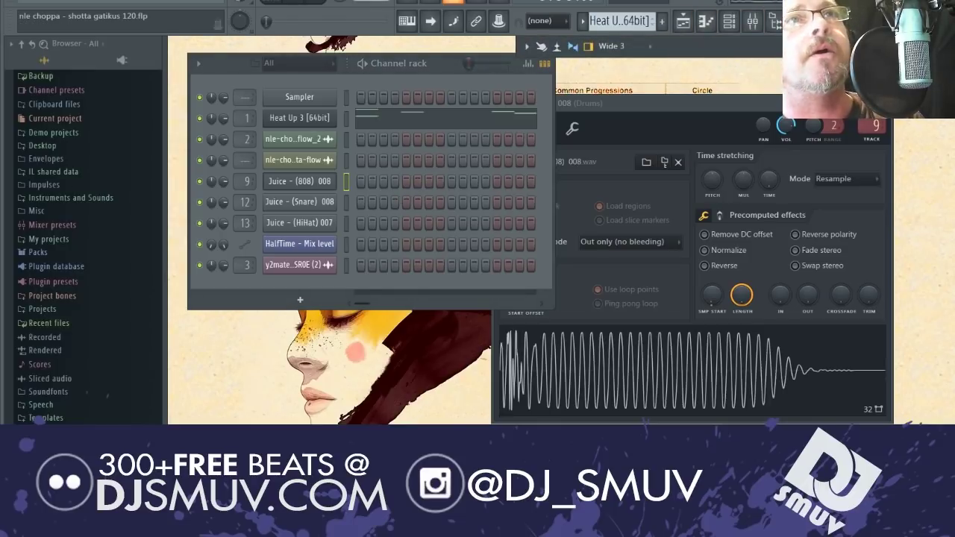
{"action": "key", "text": "F9"}
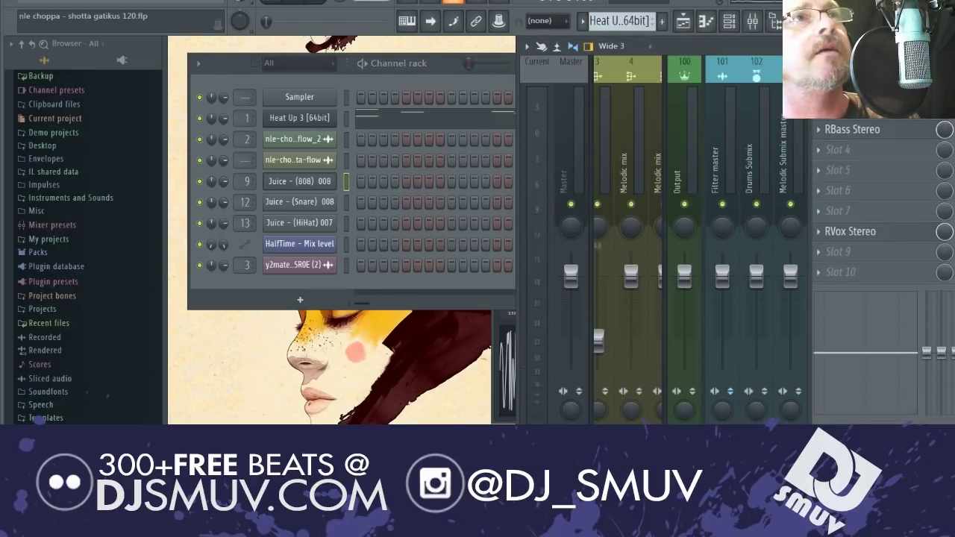
{"action": "key", "text": "F5"}
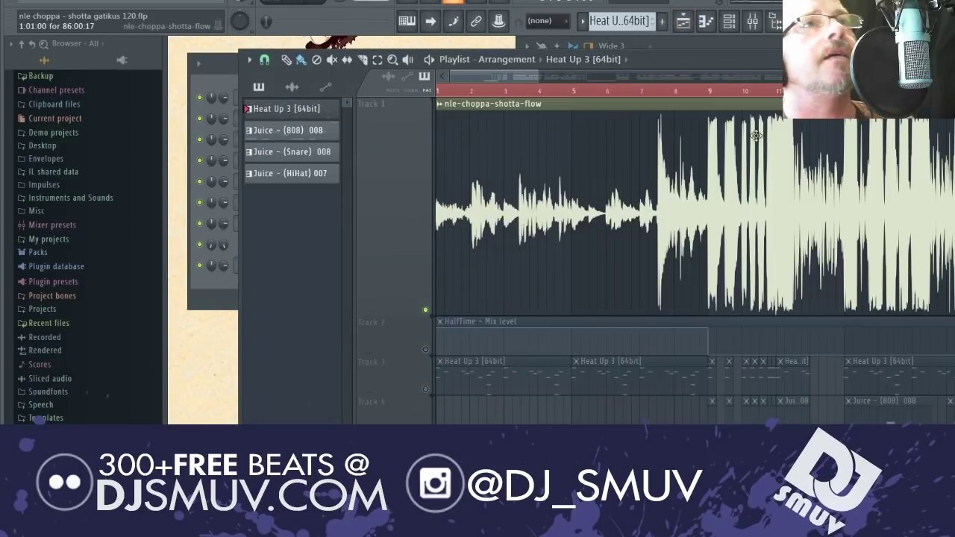
{"action": "left_click", "coordinate": [709, 95]}
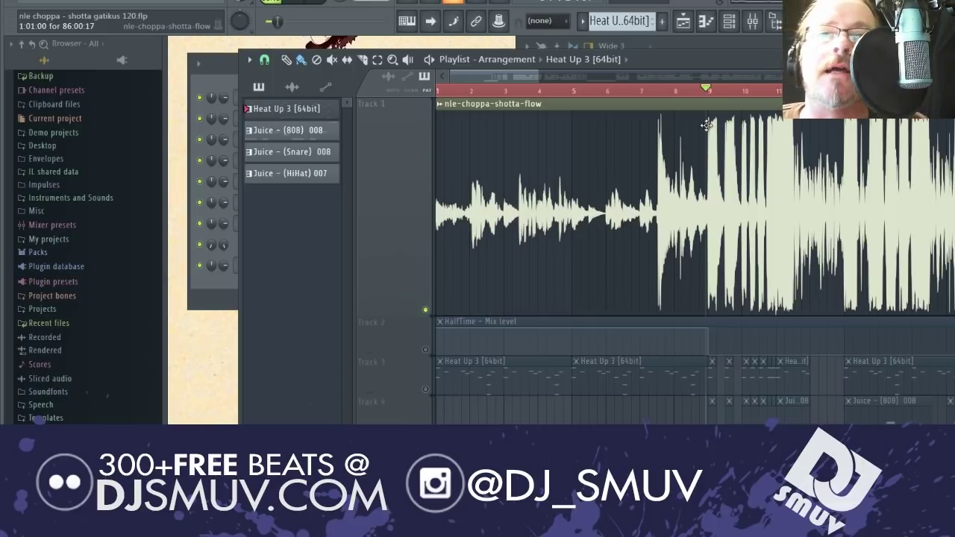
{"action": "key", "text": "space"}
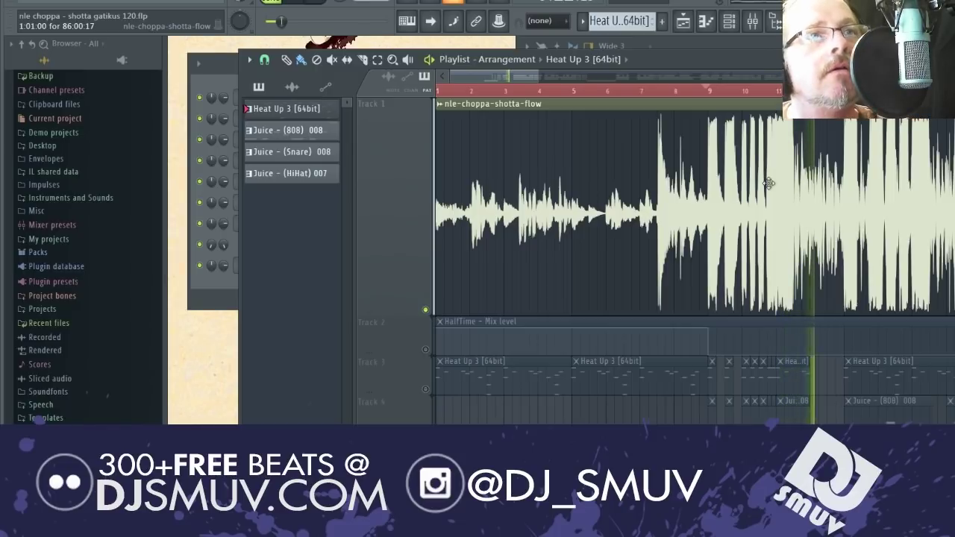
{"action": "key", "text": "space"}
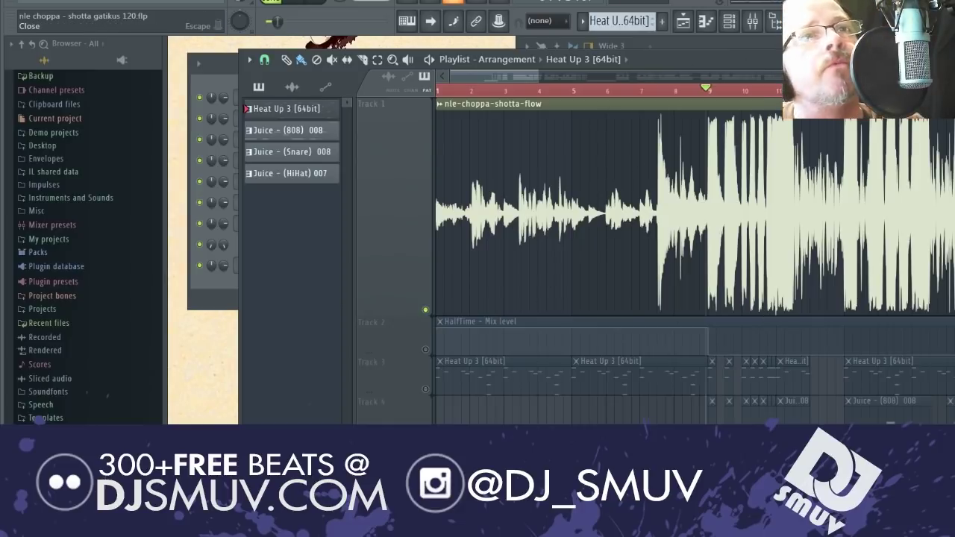
{"action": "left_click", "coordinate": [944, 59]}
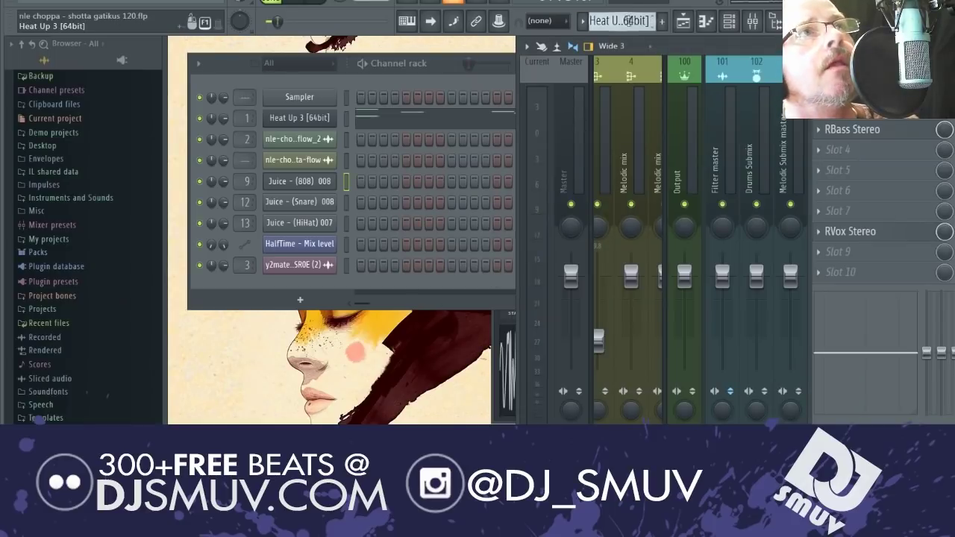
Step: Open the Juice - (808) 008 pattern in the piano roll and play its bassline
{"action": "left_click", "coordinate": [464, 188]}
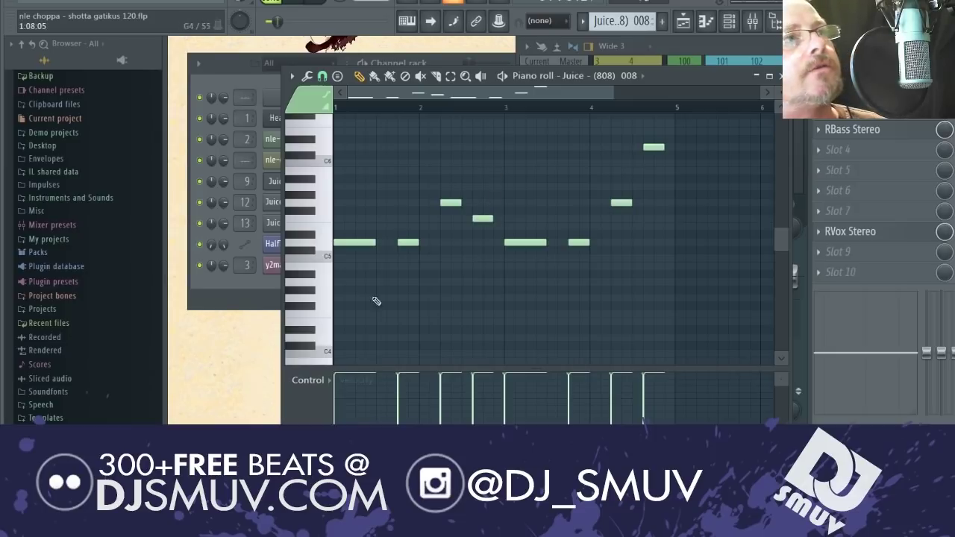
{"action": "key", "text": "space"}
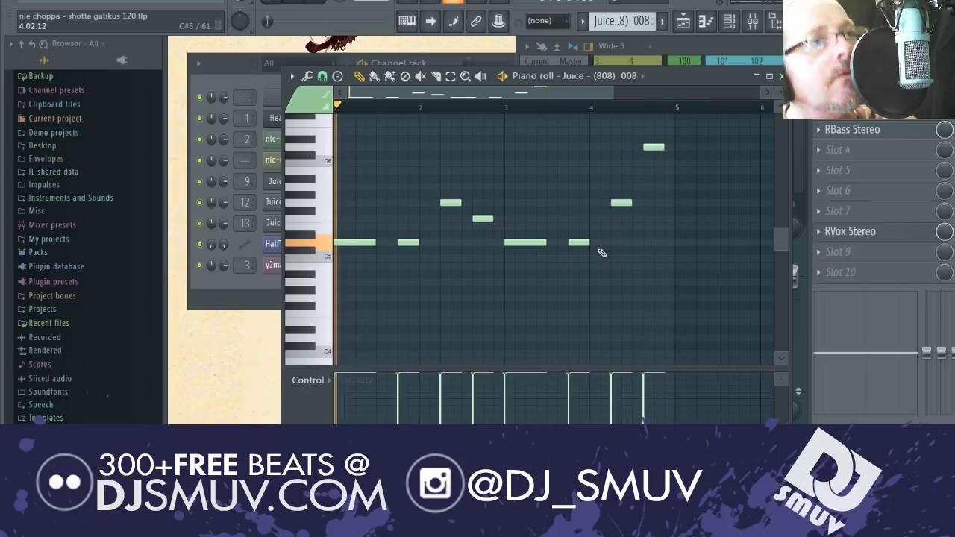
{"action": "key", "text": "space"}
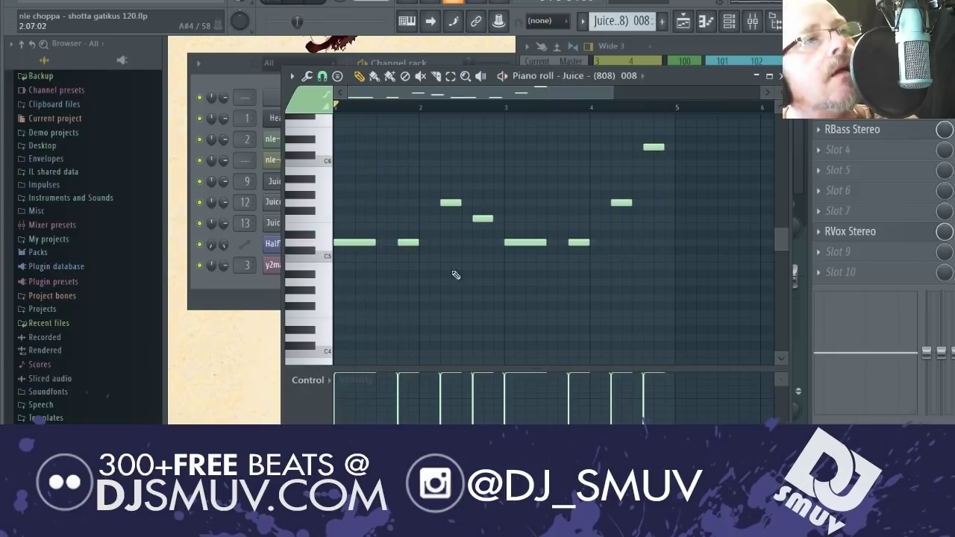
Step: Select the short 808 note near the end of bar 1, check the mixer briefly, and close the piano roll
{"action": "left_click_drag", "start_coordinate": [418, 216], "coordinate": [403, 283]}
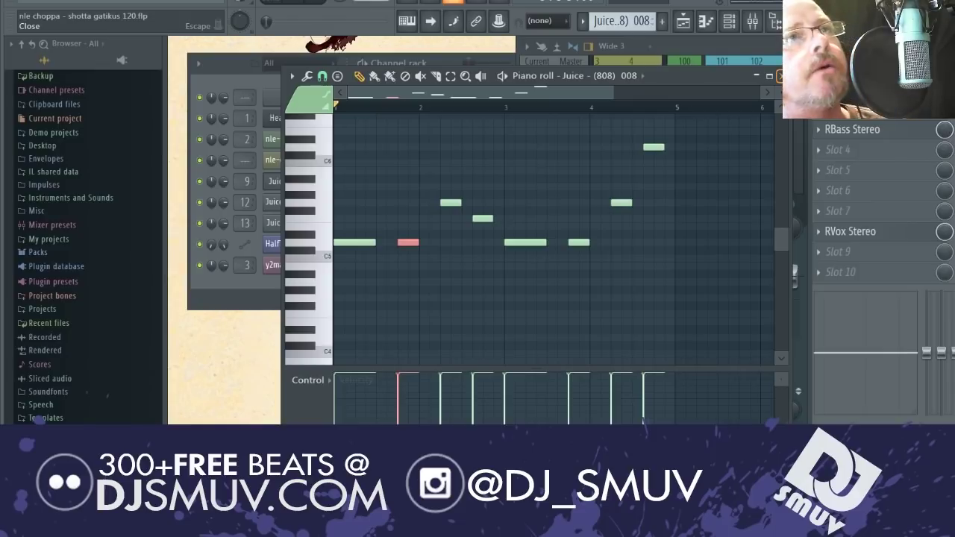
{"action": "left_click", "coordinate": [793, 90]}
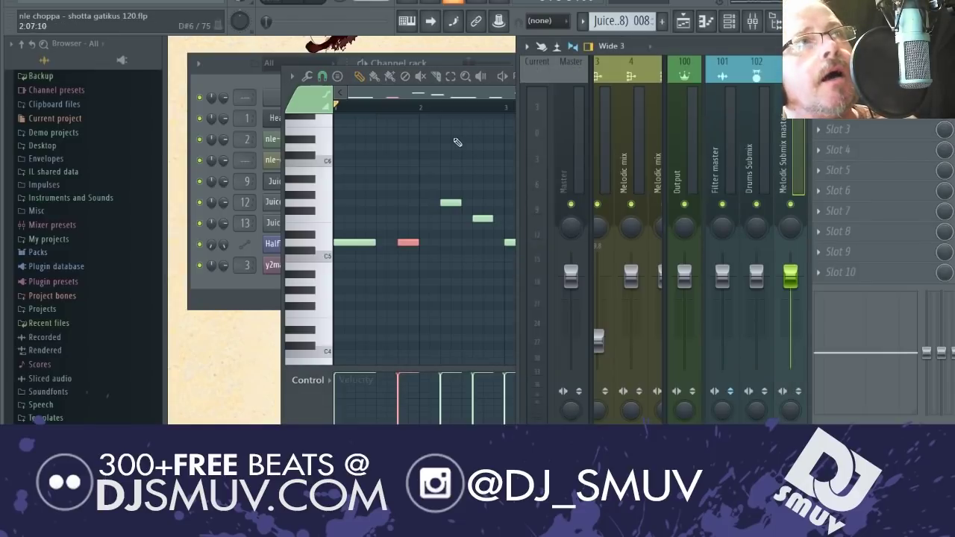
{"action": "left_click", "coordinate": [352, 88]}
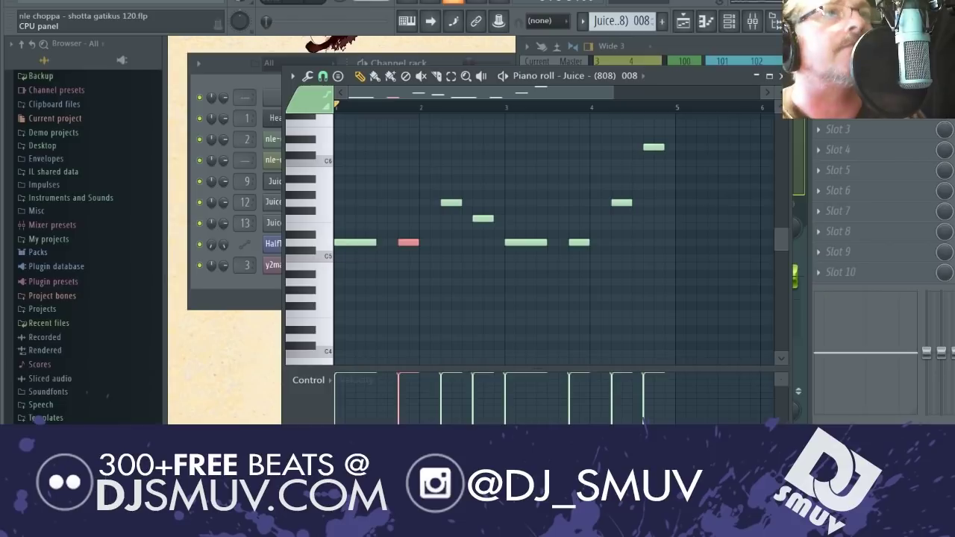
{"action": "left_click", "coordinate": [756, 77]}
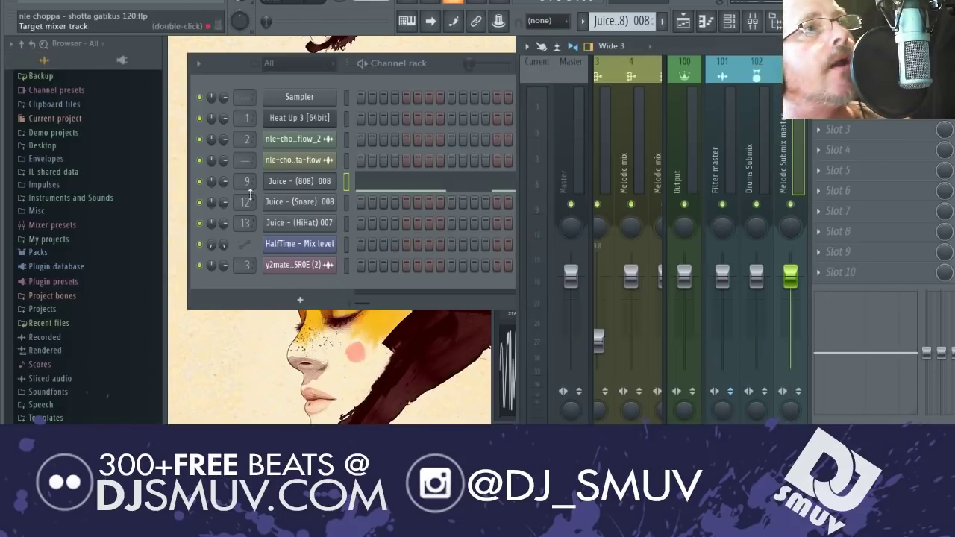
Step: Review the Juice - (Snare) 008 pattern in the piano roll, and hide the mixer while auditioning the snare sound
{"action": "left_click", "coordinate": [284, 209]}
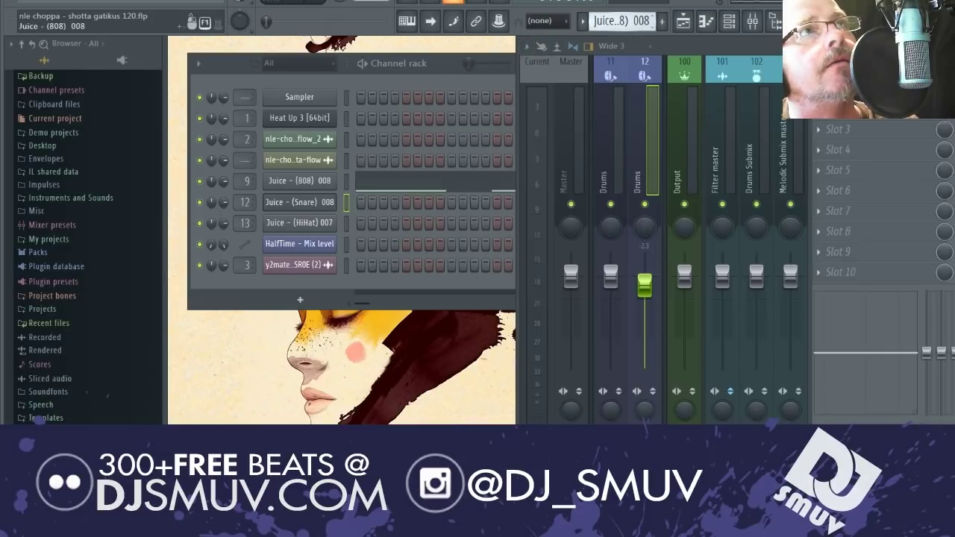
{"action": "left_click", "coordinate": [451, 202]}
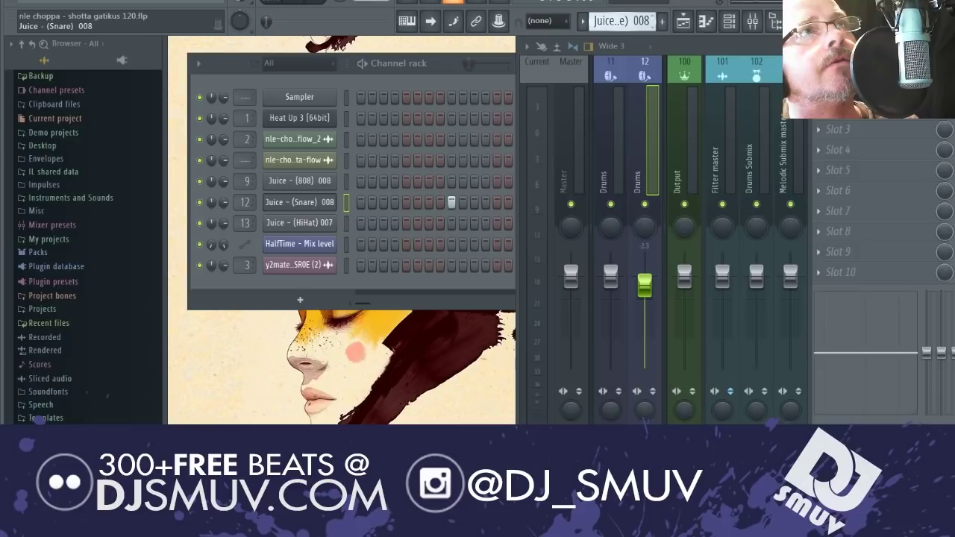
{"action": "left_click", "coordinate": [309, 202]}
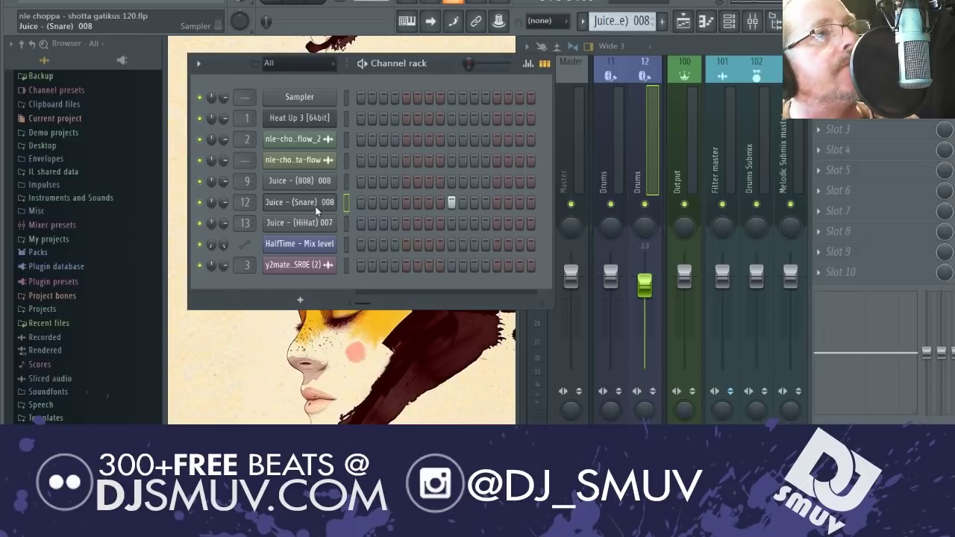
{"action": "key", "text": "F7"}
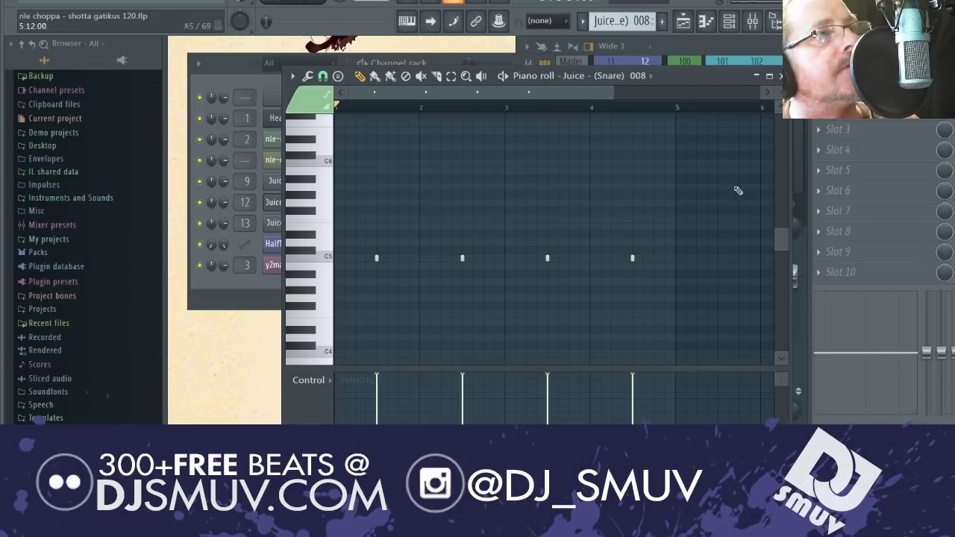
{"action": "key", "text": "F7"}
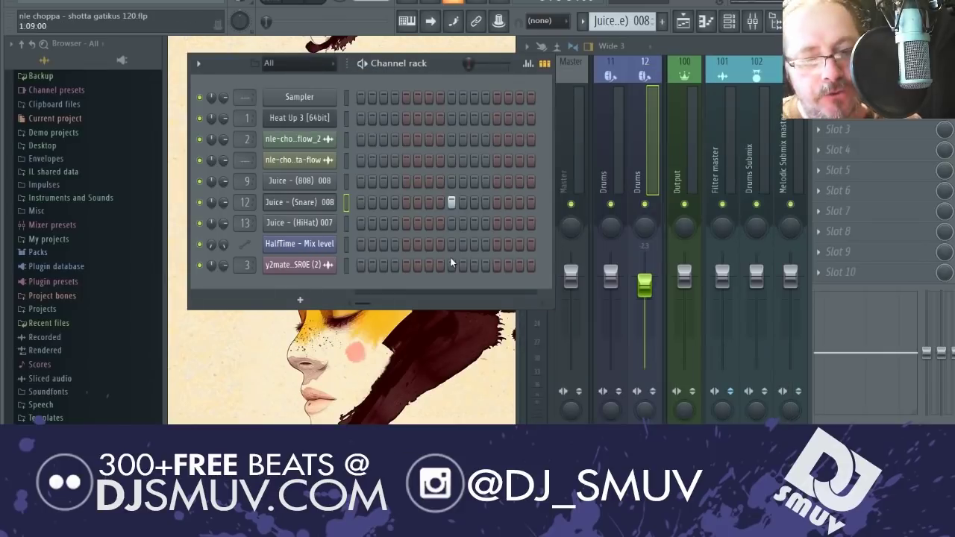
{"action": "key", "text": "F9"}
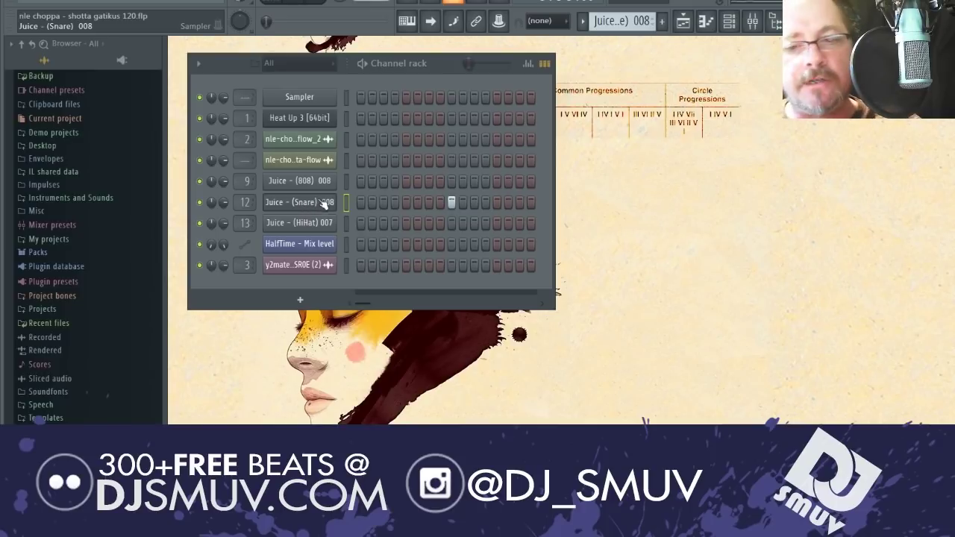
{"action": "key", "text": "z"}
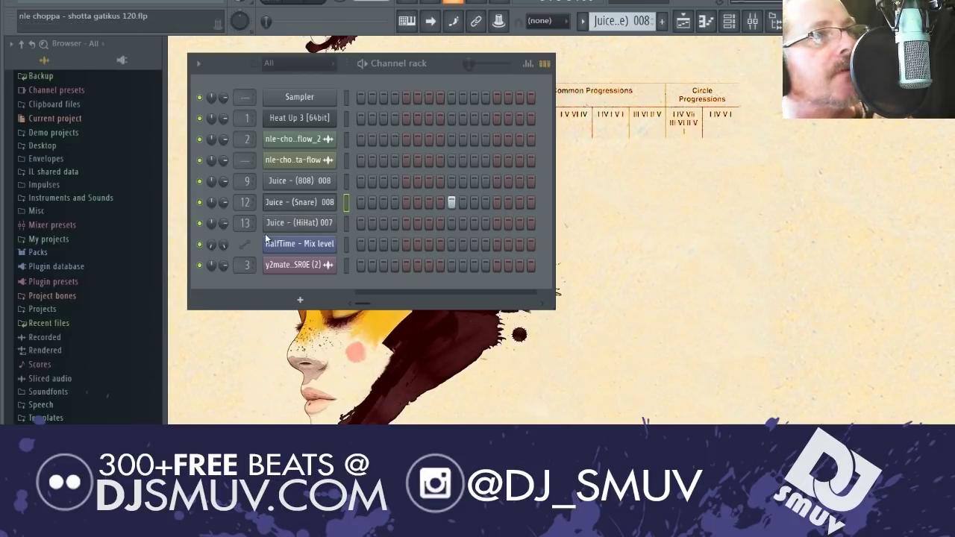
Step: Review the Juice - (HiHat) 007 channel's sample settings and its pattern's notes in the piano roll
{"action": "scroll", "coordinate": [622, 21], "scroll_direction": "up", "scroll_amount": 1}
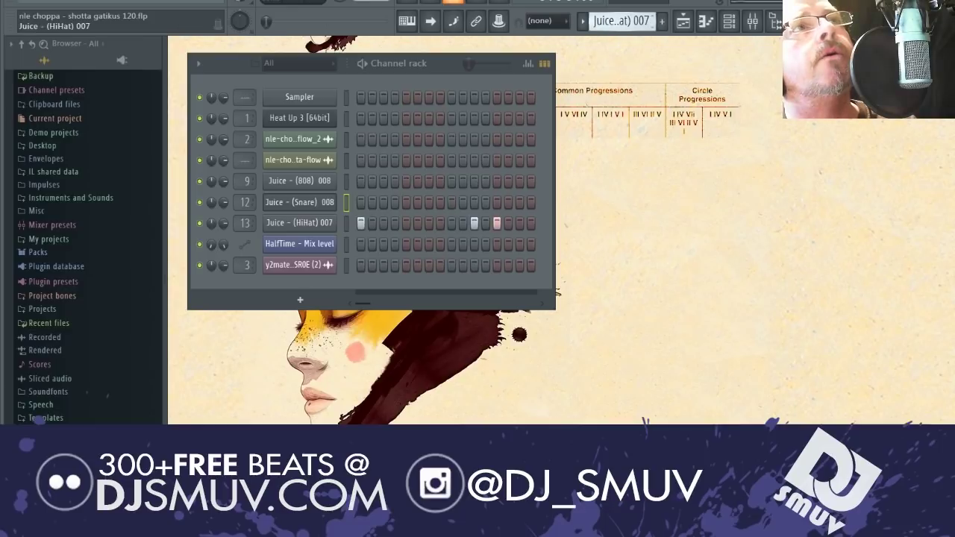
{"action": "left_click", "coordinate": [308, 232]}
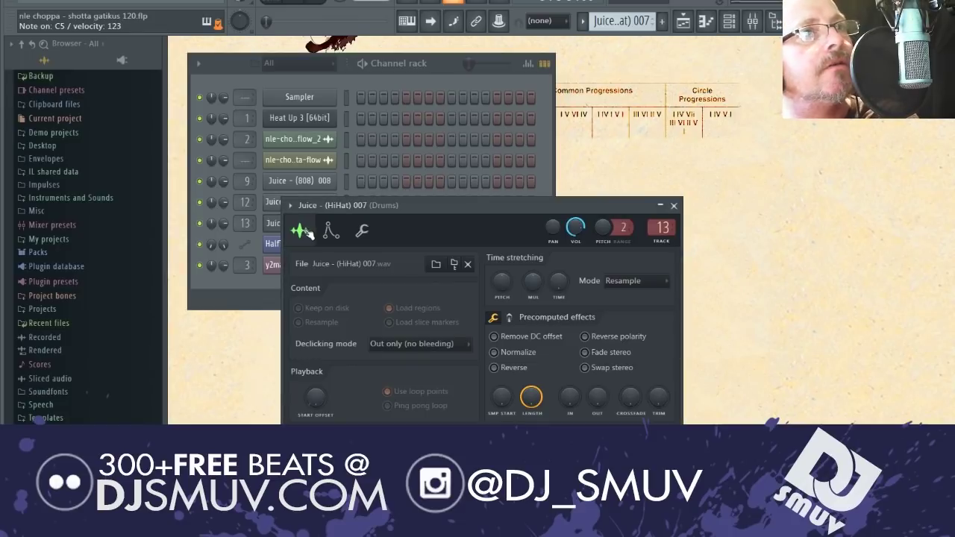
{"action": "left_click_drag", "start_coordinate": [445, 207], "coordinate": [459, 120]}
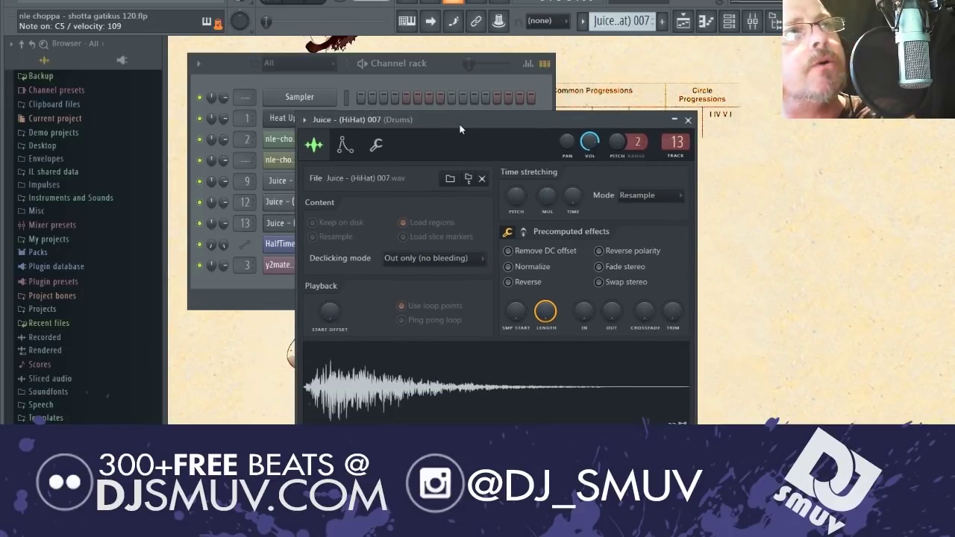
{"action": "left_click", "coordinate": [224, 66]}
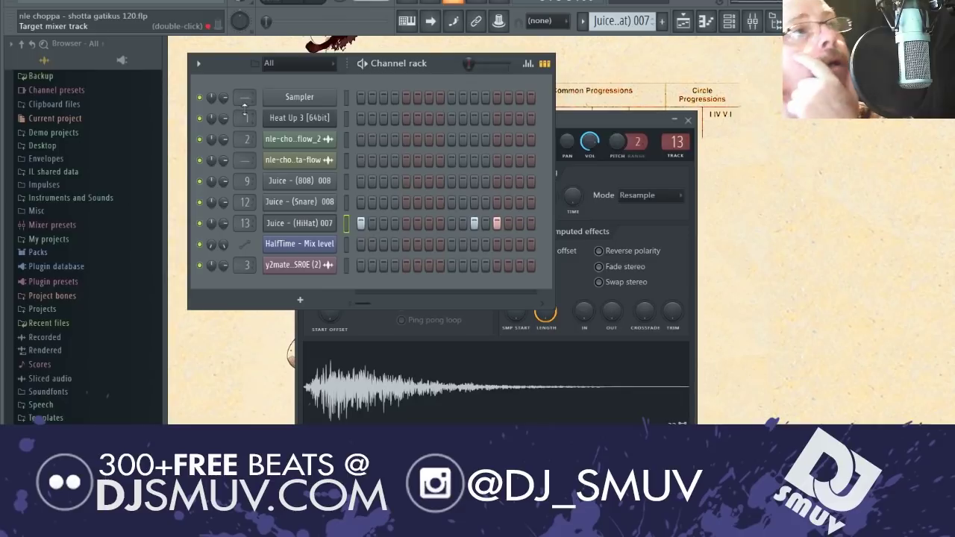
{"action": "left_click", "coordinate": [354, 224]}
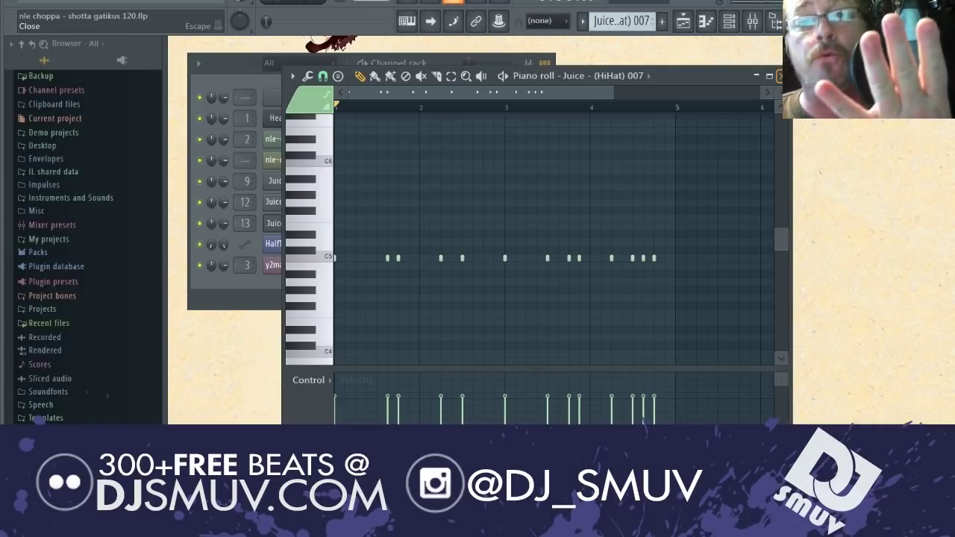
{"action": "left_click", "coordinate": [779, 76]}
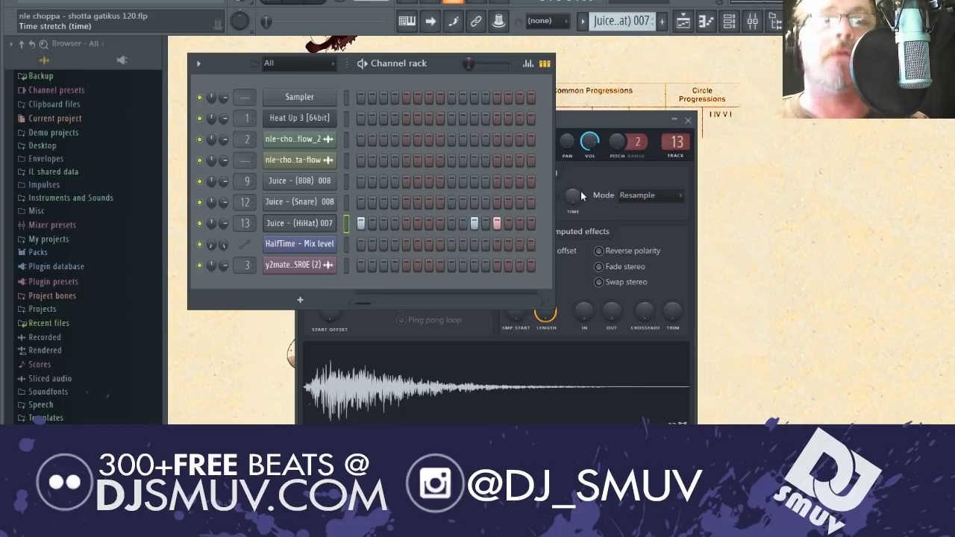
Step: Turn Track 1 back on in the playlist and play the nle-choppa-shotta-flow intro
{"action": "key", "text": "F5"}
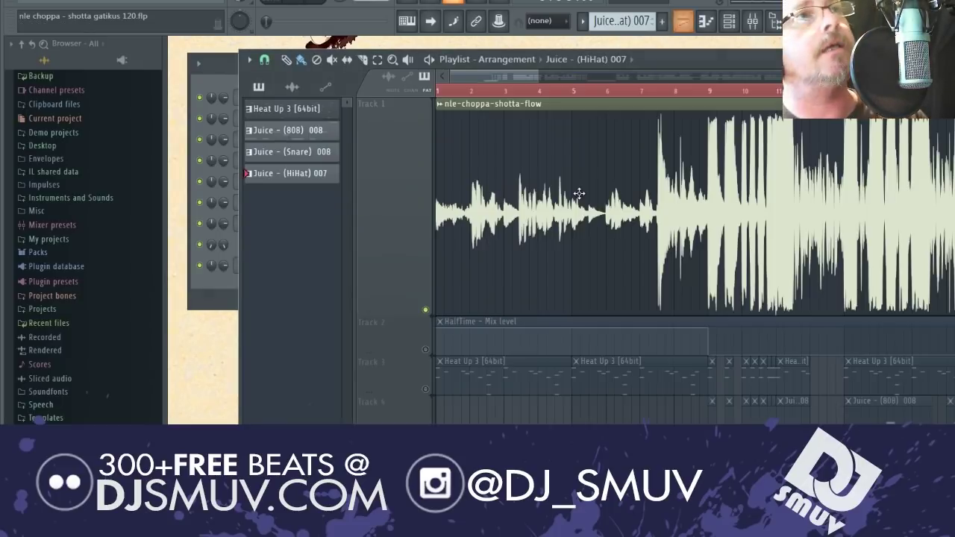
{"action": "scroll", "coordinate": [755, 287], "scroll_direction": "down", "scroll_amount": 3}
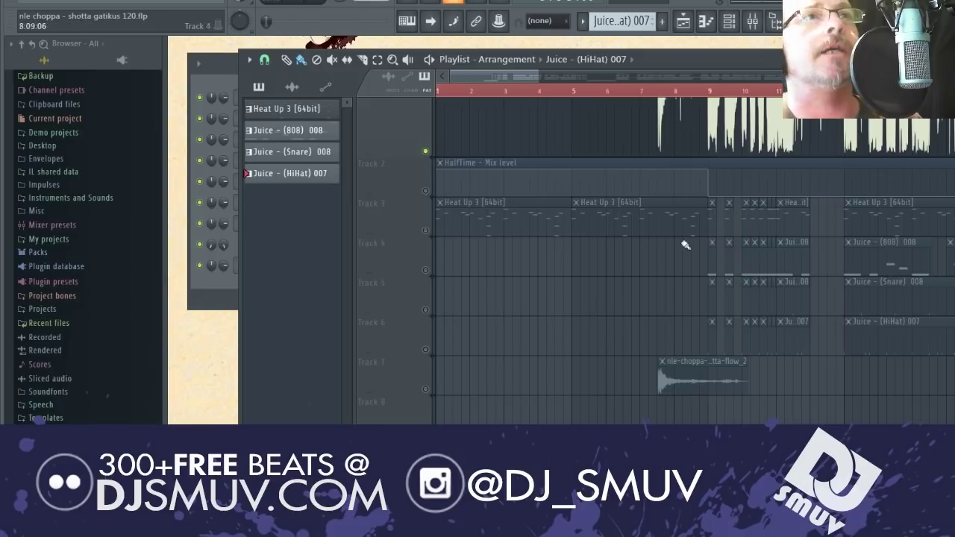
{"action": "scroll", "coordinate": [499, 279], "scroll_direction": "up", "scroll_amount": 3}
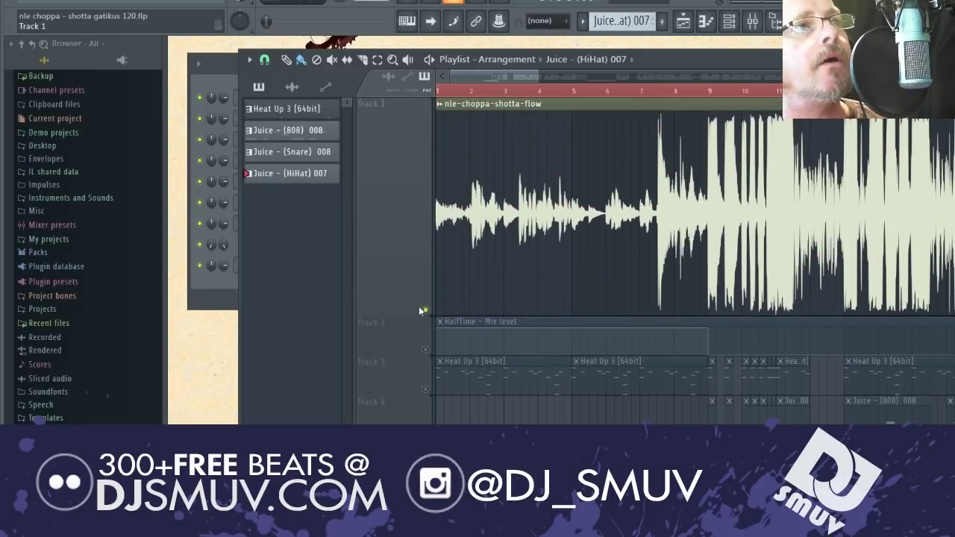
{"action": "scroll", "coordinate": [492, 359], "scroll_direction": "down", "scroll_amount": 2, "text": "ctrl"}
{"action": "scroll", "coordinate": [519, 328], "scroll_direction": "down", "scroll_amount": 3}
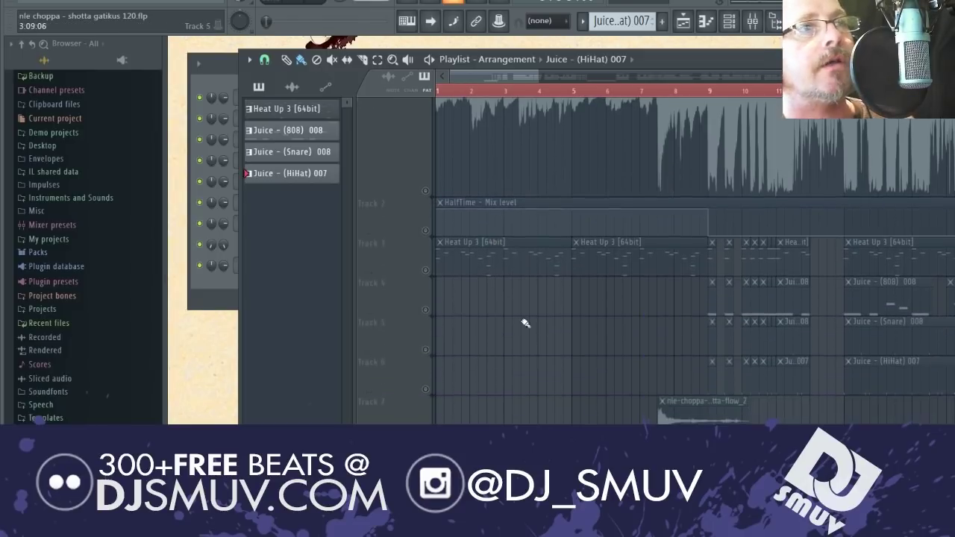
{"action": "left_click", "coordinate": [431, 194]}
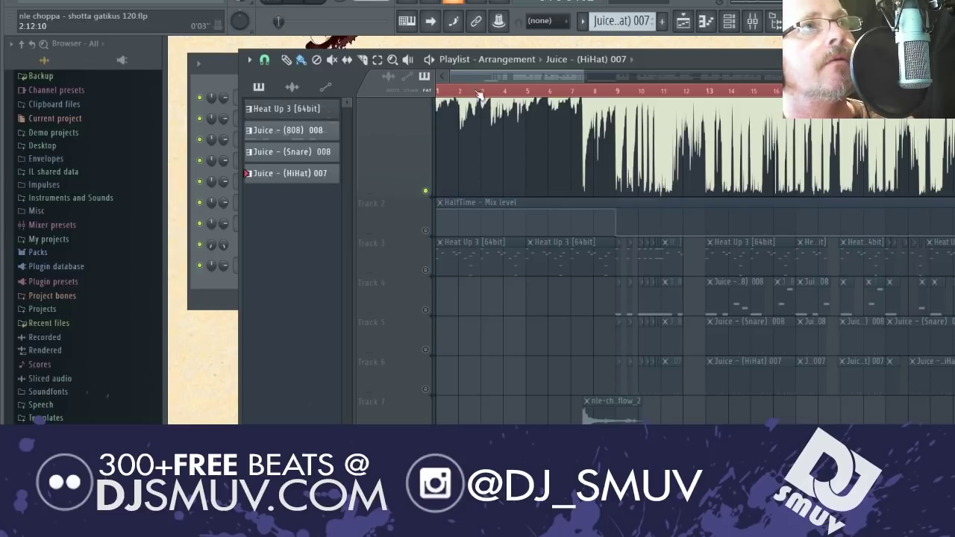
{"action": "key", "text": "space"}
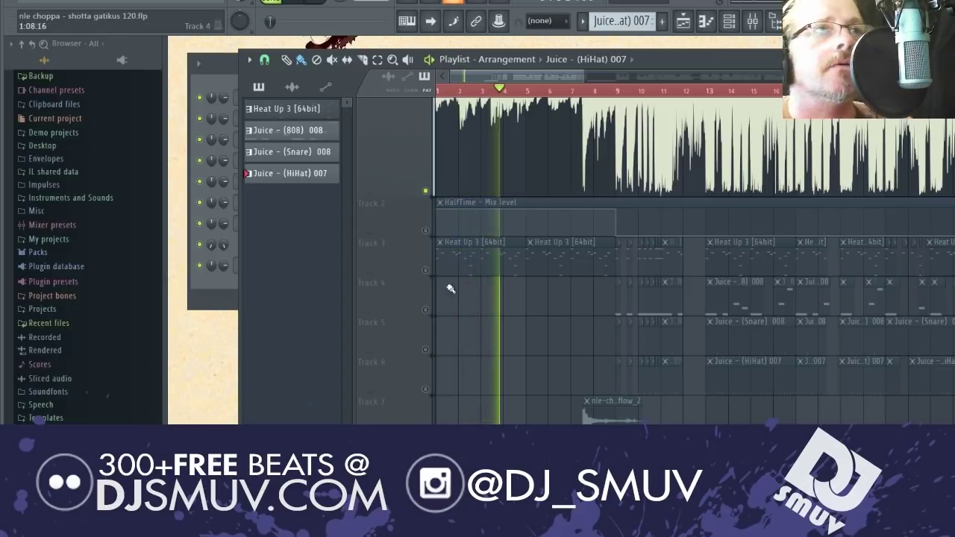
{"action": "key", "text": "space"}
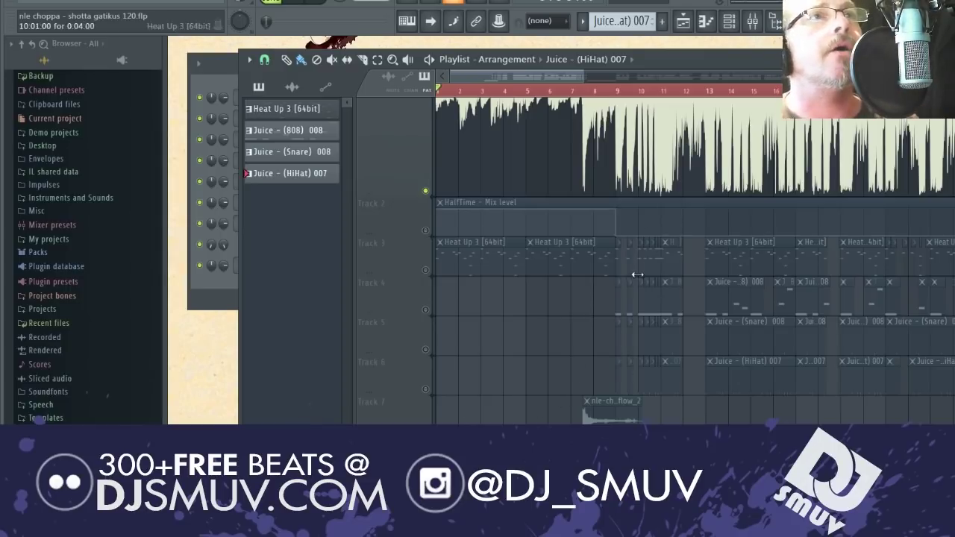
Step: Mute Track 1, turn the other playlist tracks back on, and play the arrangement from just before bar 9
{"action": "scroll", "coordinate": [605, 336], "scroll_direction": "up", "scroll_amount": 3, "text": "ctrl"}
{"action": "scroll", "coordinate": [619, 327], "scroll_direction": "up", "scroll_amount": 2, "text": "ctrl"}
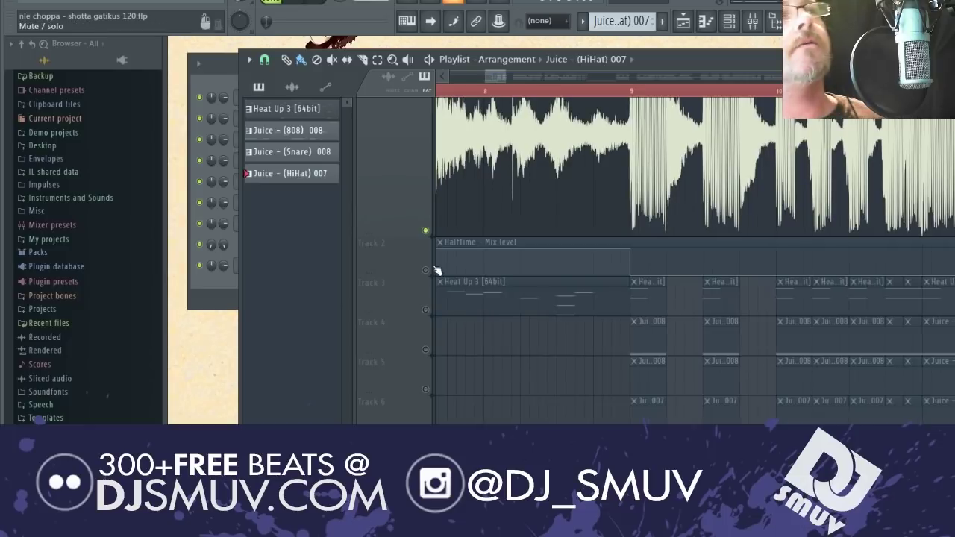
{"action": "left_click", "coordinate": [425, 231]}
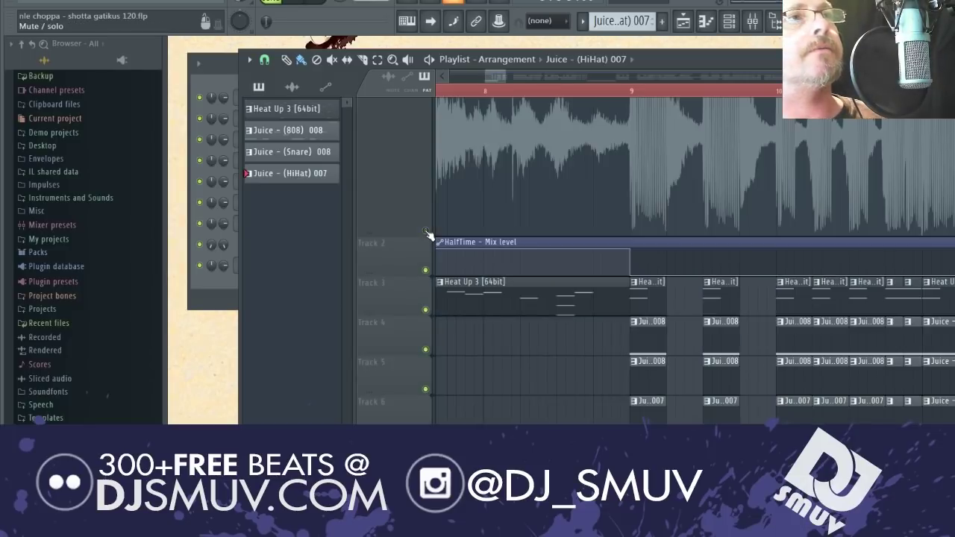
{"action": "scroll", "coordinate": [703, 353], "scroll_direction": "up", "scroll_amount": 1, "text": "ctrl"}
{"action": "scroll", "coordinate": [703, 352], "scroll_direction": "down", "scroll_amount": 1, "text": "ctrl"}
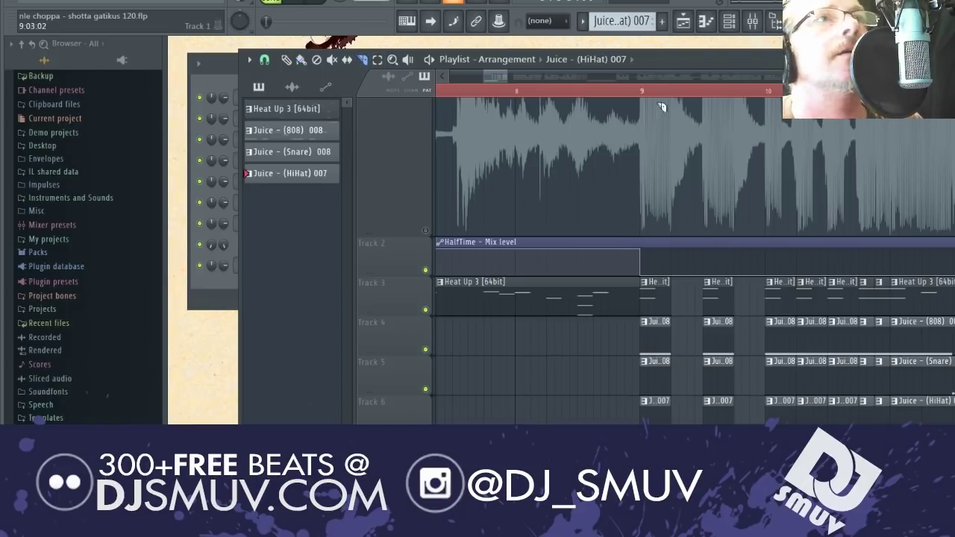
{"action": "left_click", "coordinate": [632, 90]}
{"action": "key", "text": "space"}
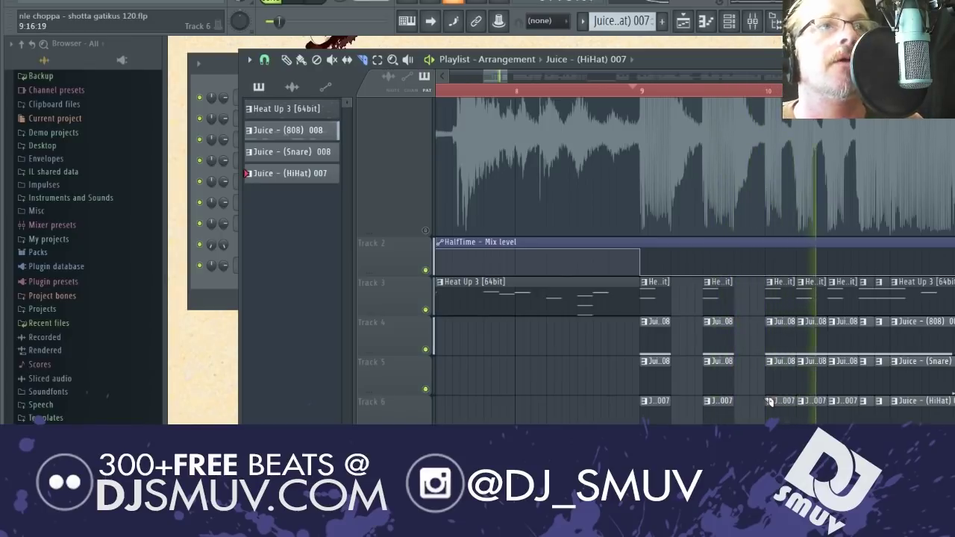
{"action": "scroll", "coordinate": [826, 371], "scroll_direction": "down", "scroll_amount": 2}
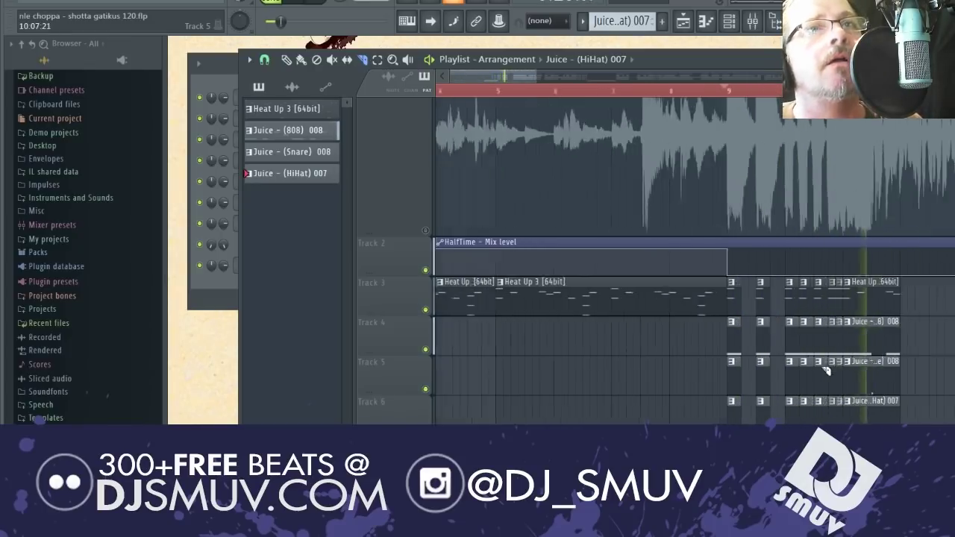
{"action": "scroll", "coordinate": [835, 351], "scroll_direction": "up", "scroll_amount": 3}
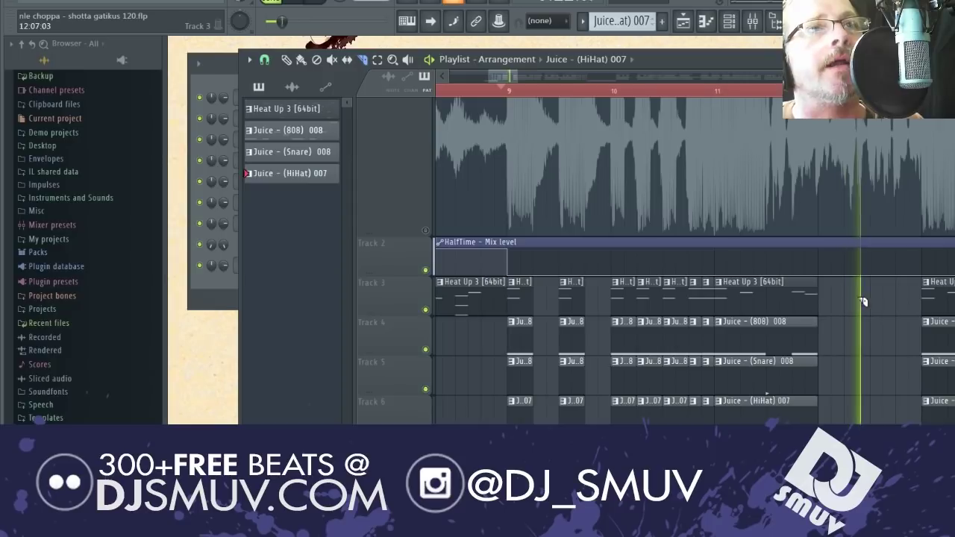
{"action": "scroll", "coordinate": [858, 298], "scroll_direction": "down", "scroll_amount": 3}
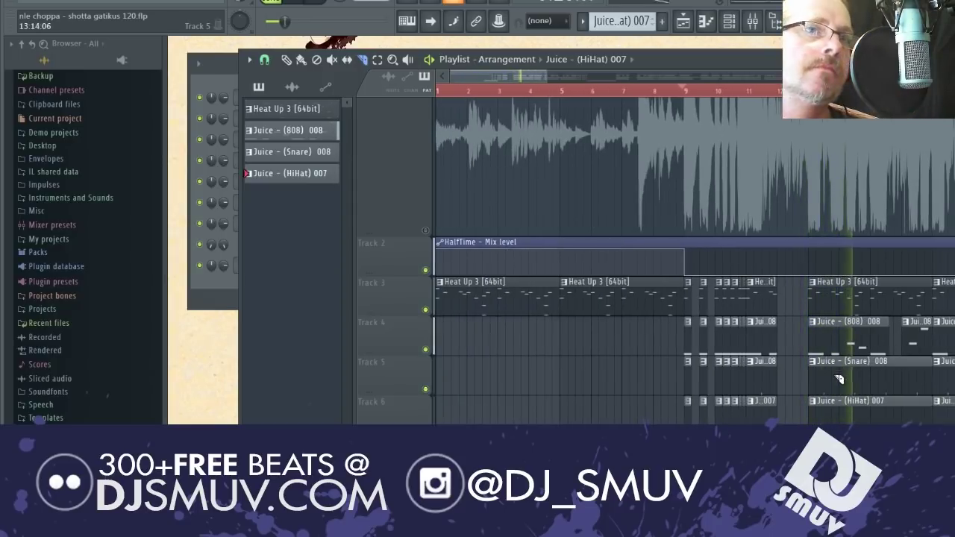
Step: Play the end of the first verse, from about bar 24 to the start of the y2mate clip, comparing the tracks' cuts
{"action": "scroll", "coordinate": [842, 373], "scroll_direction": "down", "scroll_amount": 3}
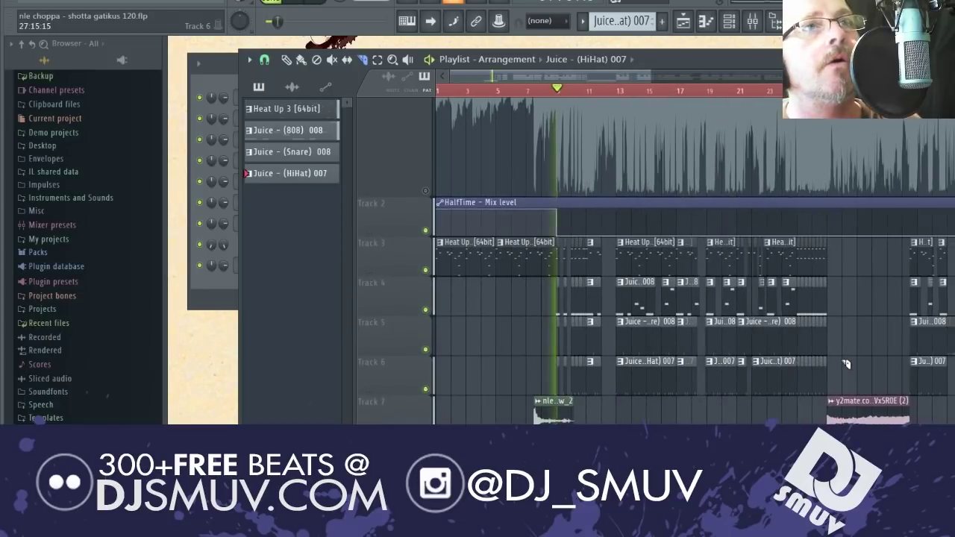
{"action": "left_click", "coordinate": [795, 418]}
{"action": "scroll", "coordinate": [795, 418], "scroll_direction": "up", "scroll_amount": 1}
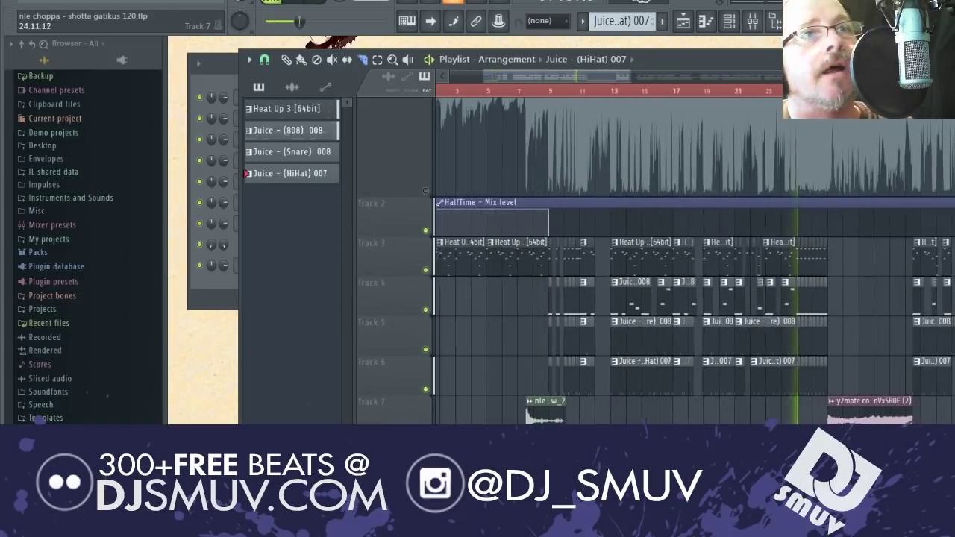
{"action": "scroll", "coordinate": [797, 343], "scroll_direction": "up", "scroll_amount": 2}
{"action": "scroll", "coordinate": [797, 343], "scroll_direction": "up", "scroll_amount": 2}
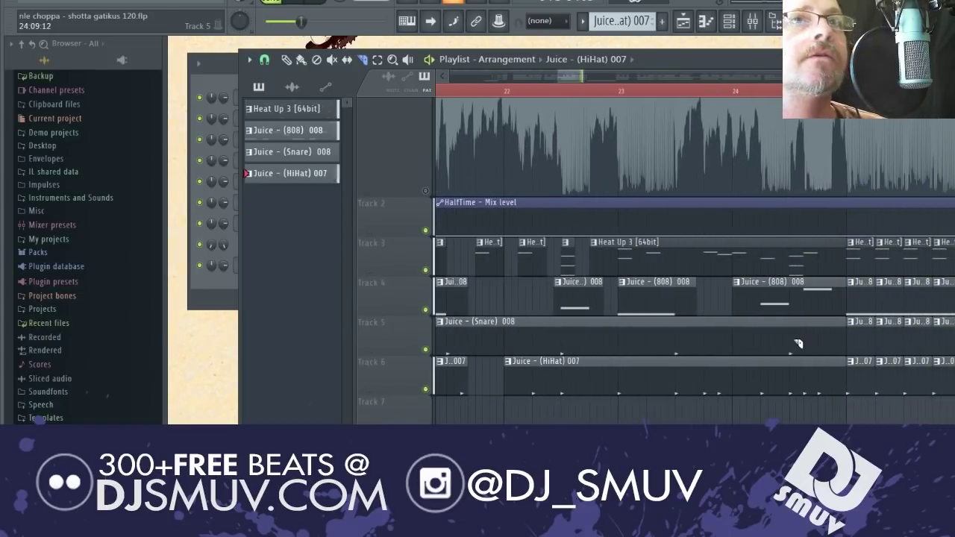
{"action": "scroll", "coordinate": [797, 343], "scroll_direction": "down", "scroll_amount": 4}
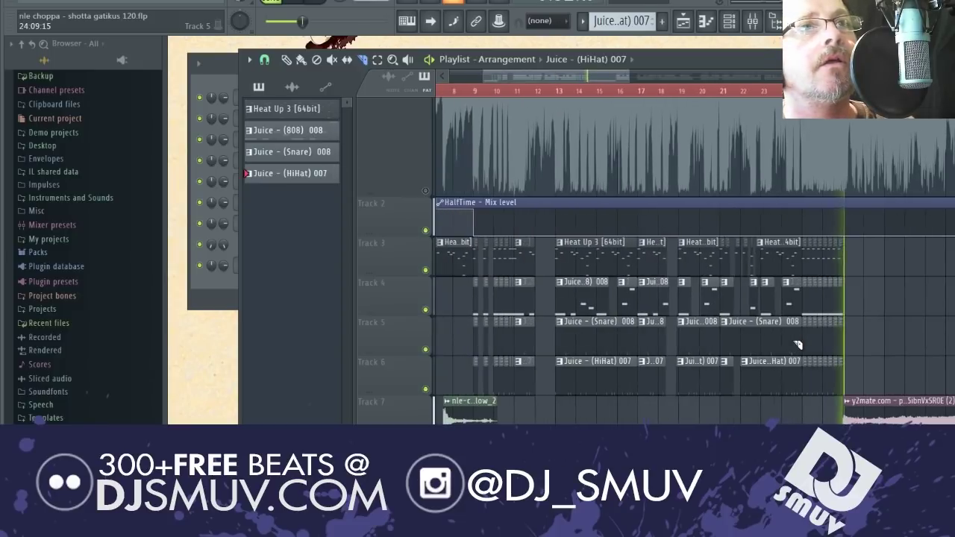
{"action": "scroll", "coordinate": [797, 345], "scroll_direction": "up", "scroll_amount": 4}
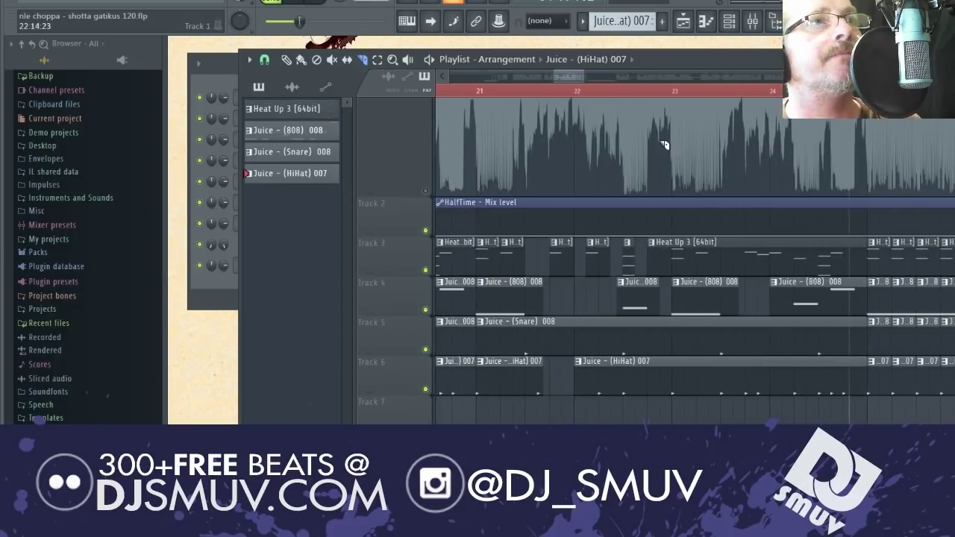
Step: Play the arrangement from about a third of the way into bar 21, and stop playback
{"action": "left_click", "coordinate": [508, 90]}
{"action": "key", "text": "space"}
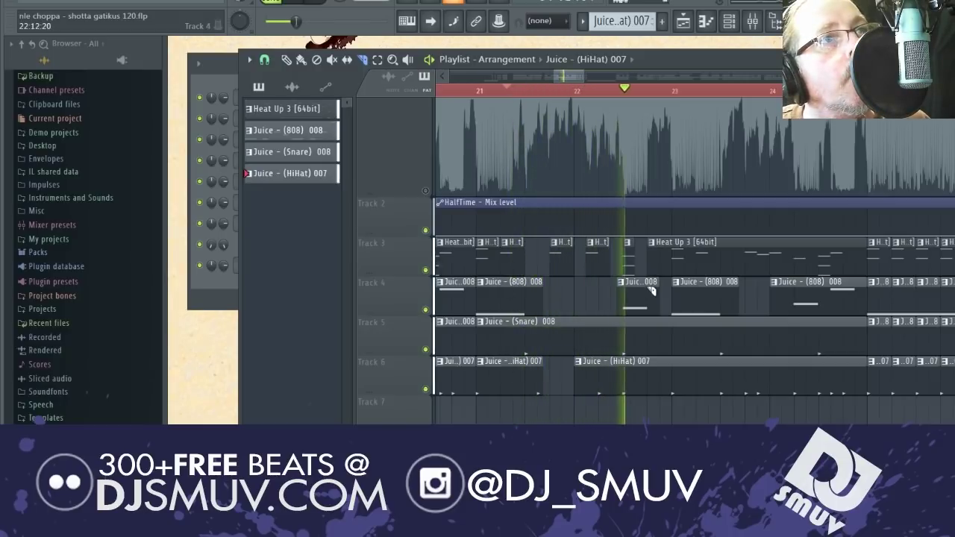
{"action": "key", "text": "space"}
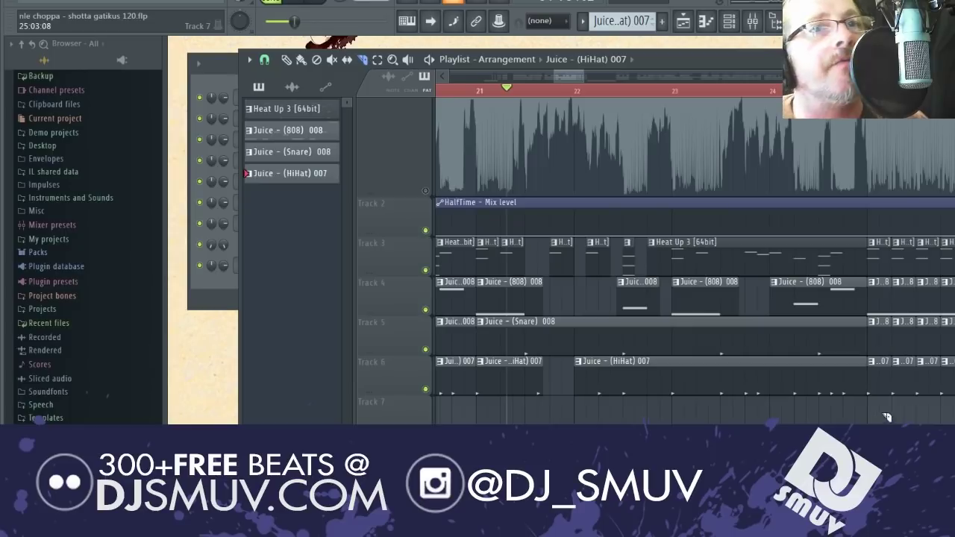
Step: Activate the Draw tool and select the nle-choppa-shotta-flow audio clip on Track 1
{"action": "scroll", "coordinate": [706, 368], "scroll_direction": "down", "scroll_amount": 8}
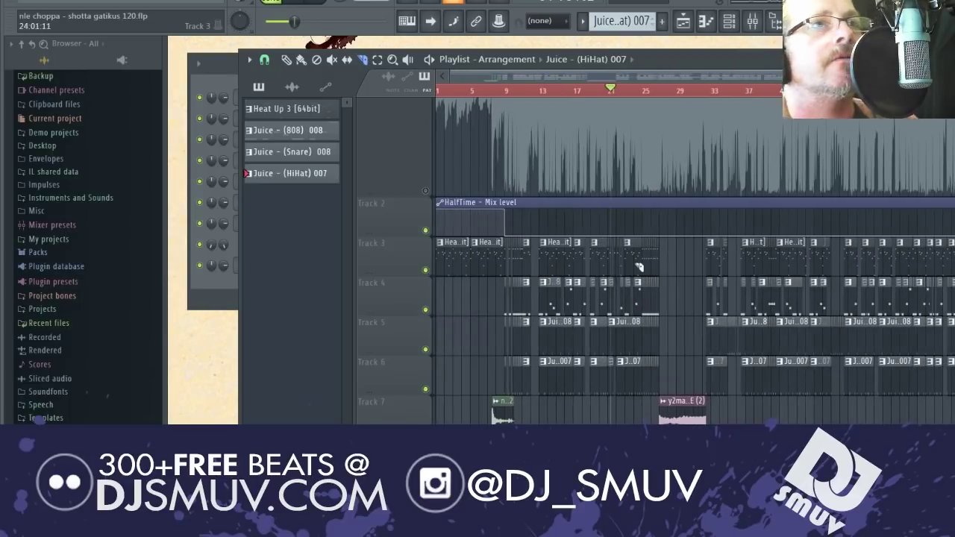
{"action": "scroll", "coordinate": [634, 93], "scroll_direction": "up", "scroll_amount": 1}
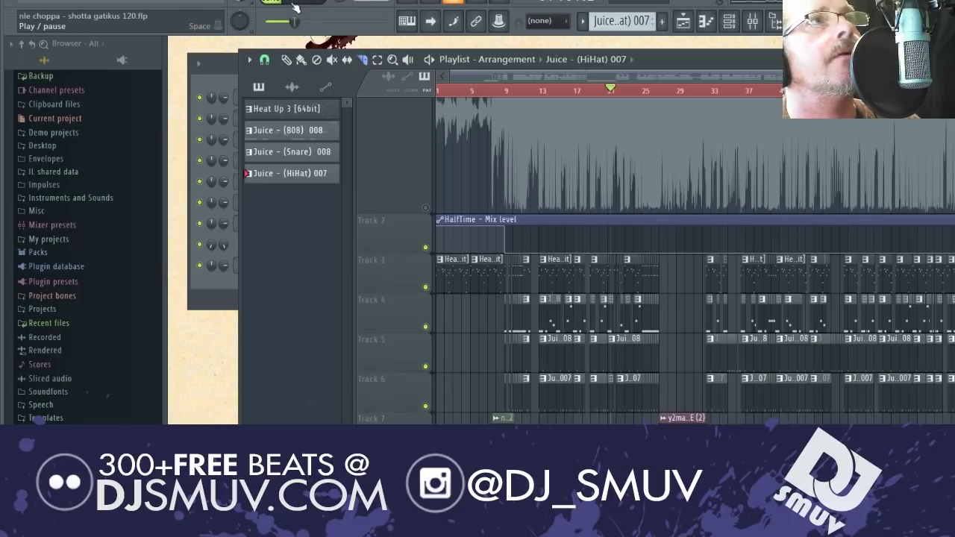
{"action": "left_click", "coordinate": [288, 62]}
{"action": "left_click", "coordinate": [700, 98]}
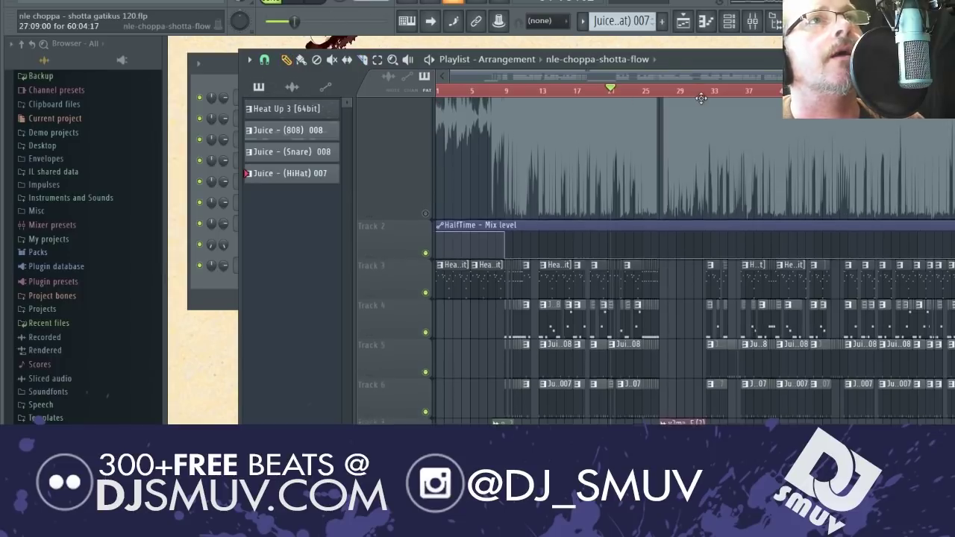
Step: Play the arrangement from about bar 26 through the break and the following verse to about bar 40, and stop playback
{"action": "left_click", "coordinate": [703, 94]}
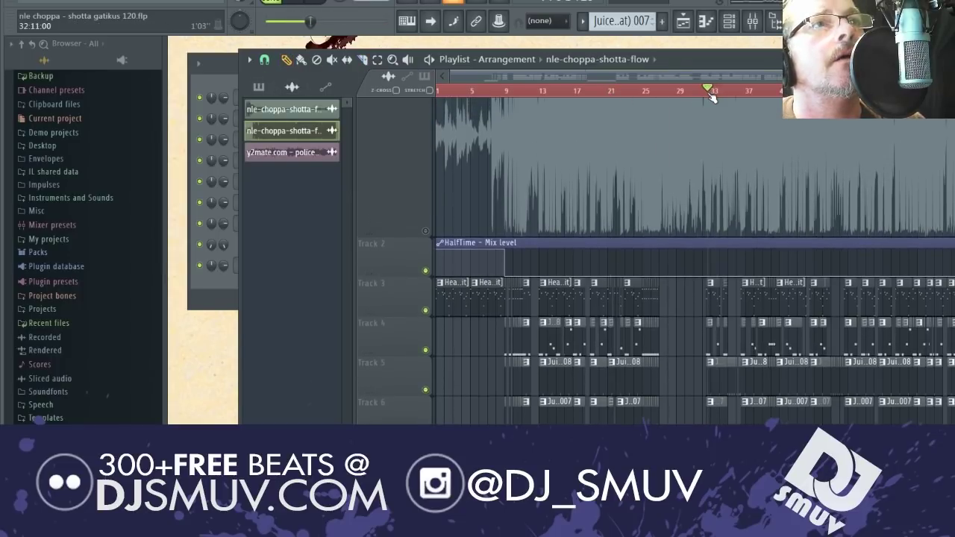
{"action": "left_click_drag", "start_coordinate": [703, 94], "coordinate": [657, 97]}
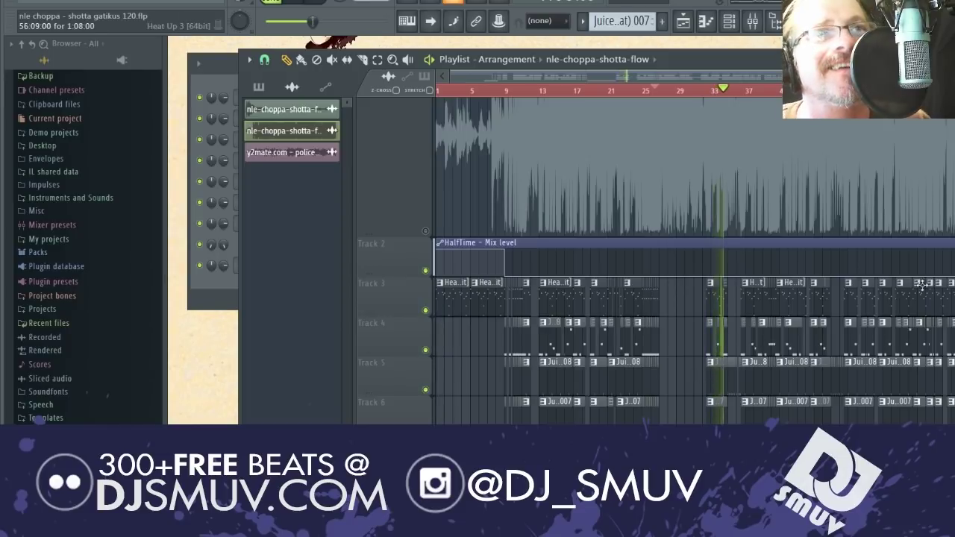
{"action": "scroll", "coordinate": [816, 351], "scroll_direction": "up", "scroll_amount": 4}
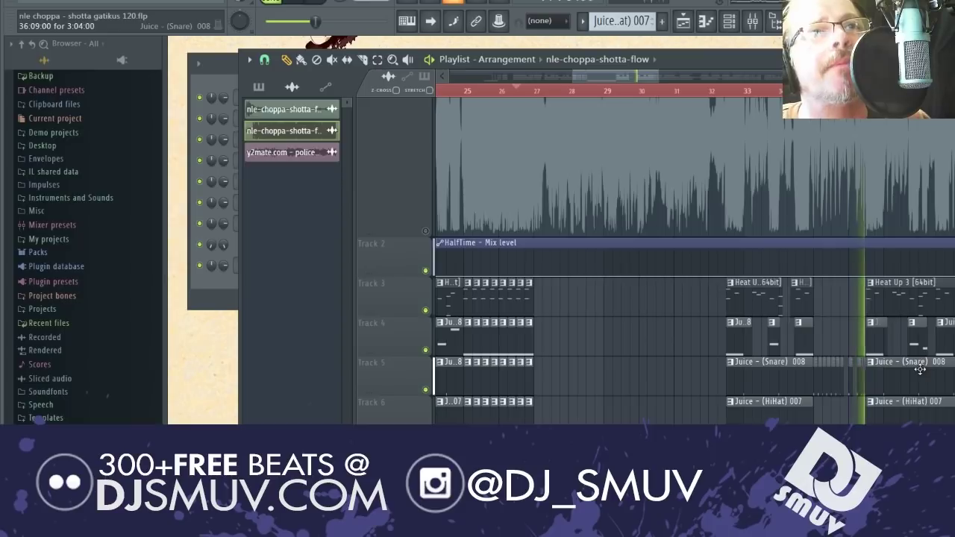
{"action": "scroll", "coordinate": [694, 322], "scroll_direction": "up", "scroll_amount": 1}
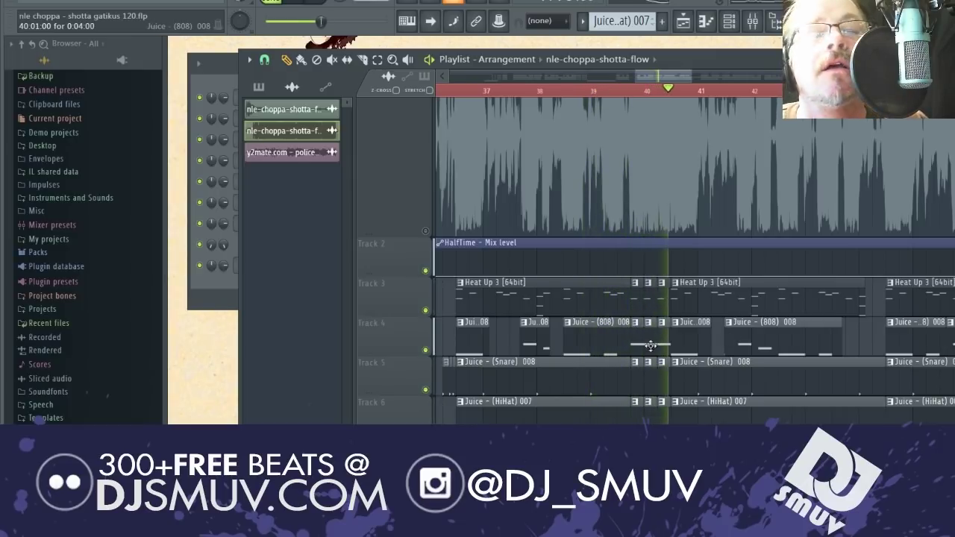
{"action": "key", "text": "space"}
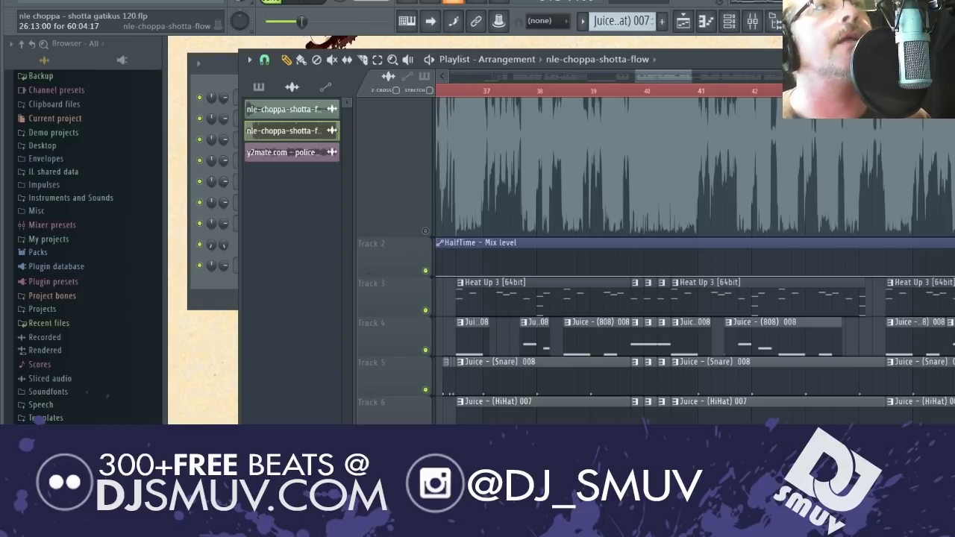
Step: Play the closing section of the arrangement from about bar 72, and switch Track 1 on and back off
{"action": "left_click_drag", "start_coordinate": [680, 86], "coordinate": [954, 146]}
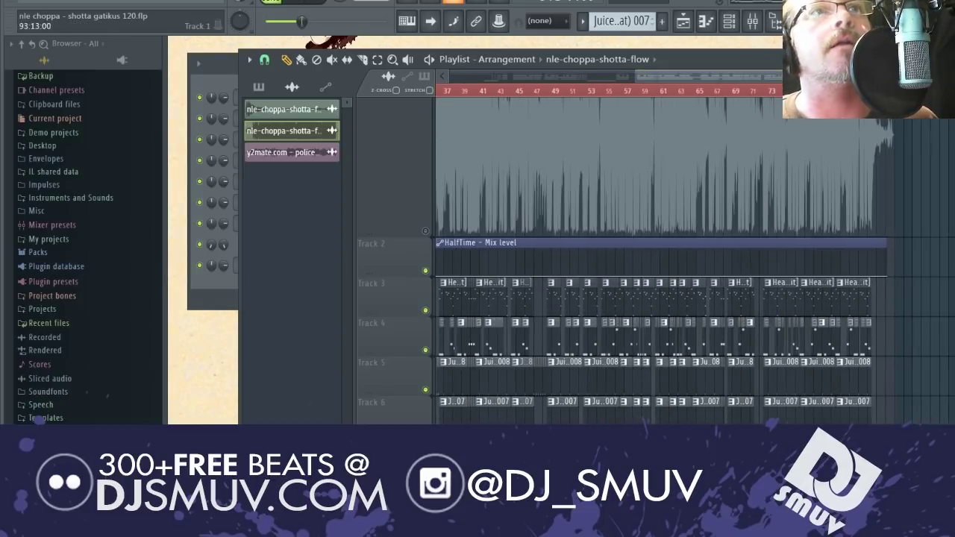
{"action": "left_click", "coordinate": [760, 95]}
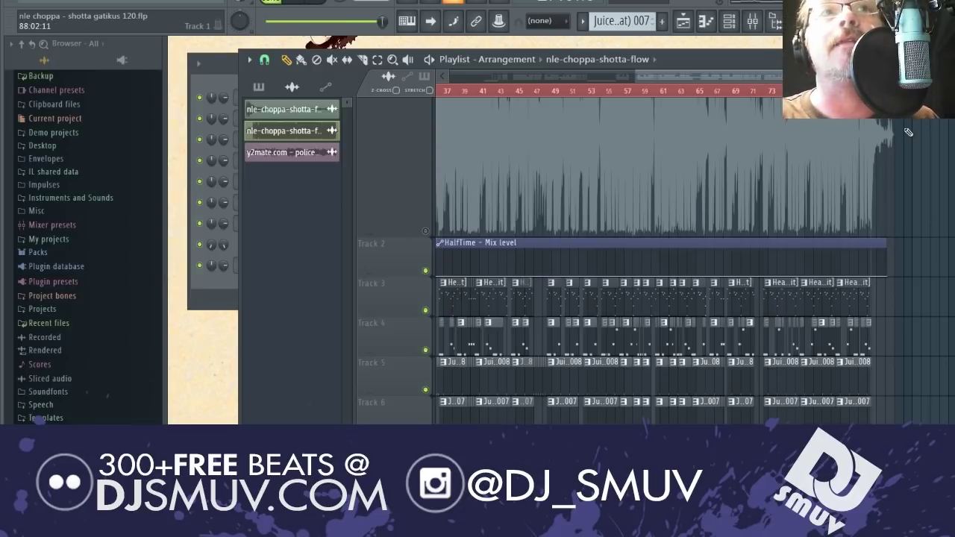
{"action": "left_click", "coordinate": [431, 237]}
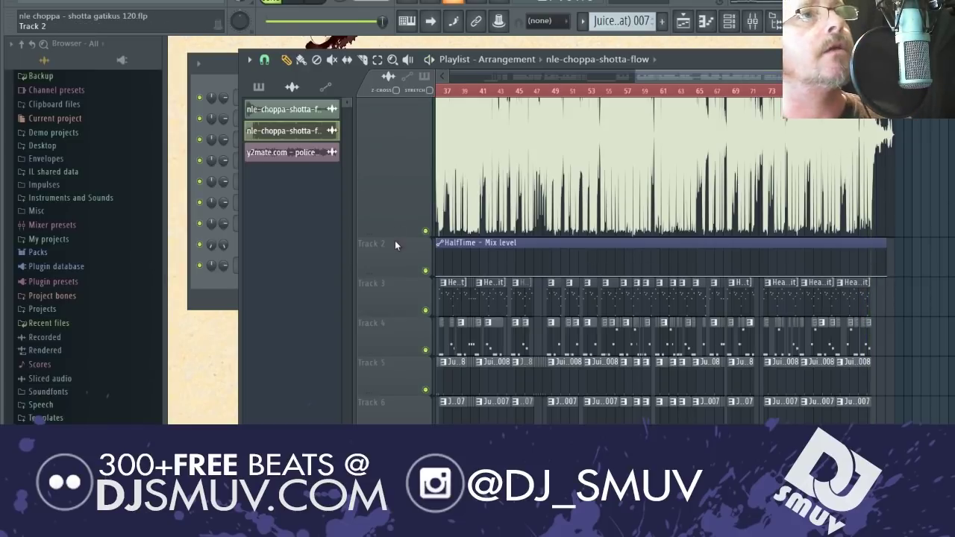
{"action": "left_click", "coordinate": [426, 233]}
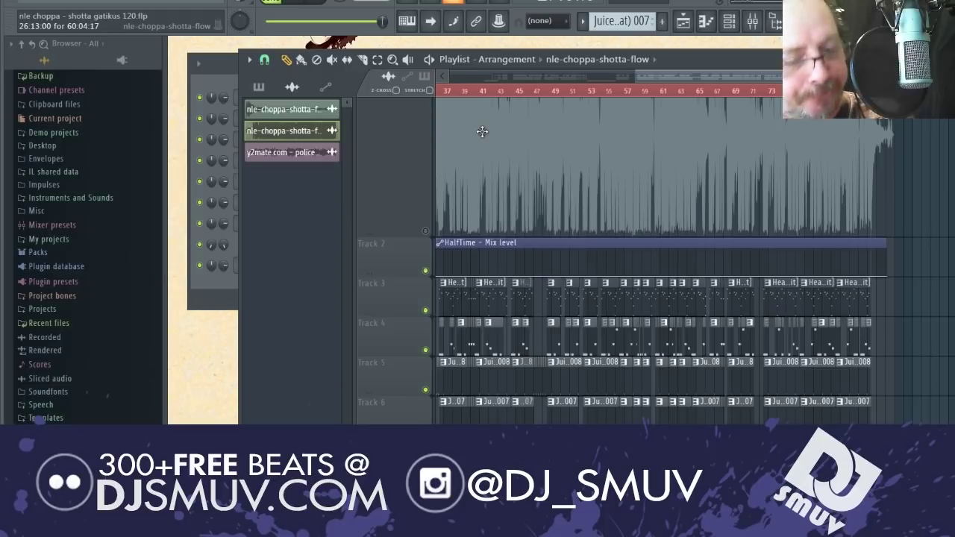
Step: Show the mixer and widen its window so that Drums tracks 9 to 16 are displayed
{"action": "key", "text": "F9"}
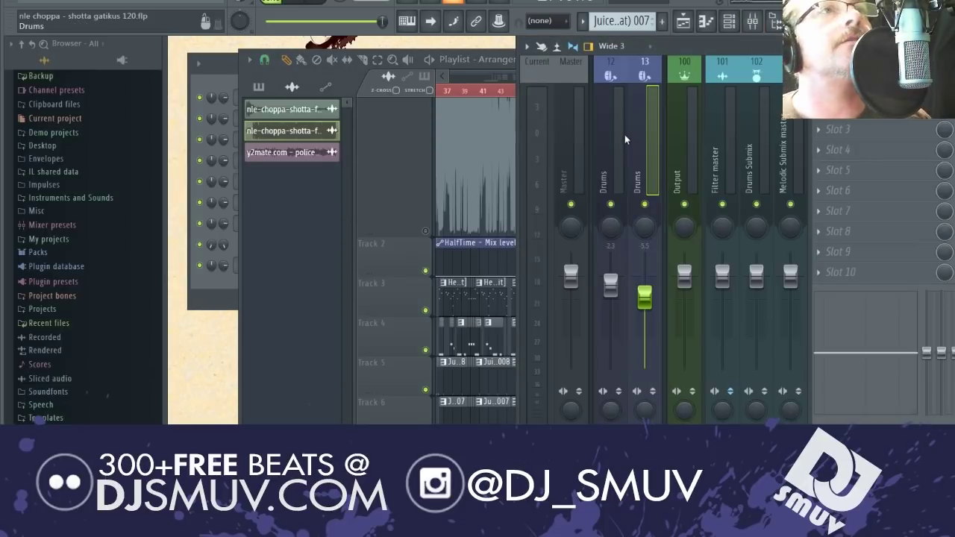
{"action": "scroll", "coordinate": [625, 134], "scroll_direction": "up", "scroll_amount": 3}
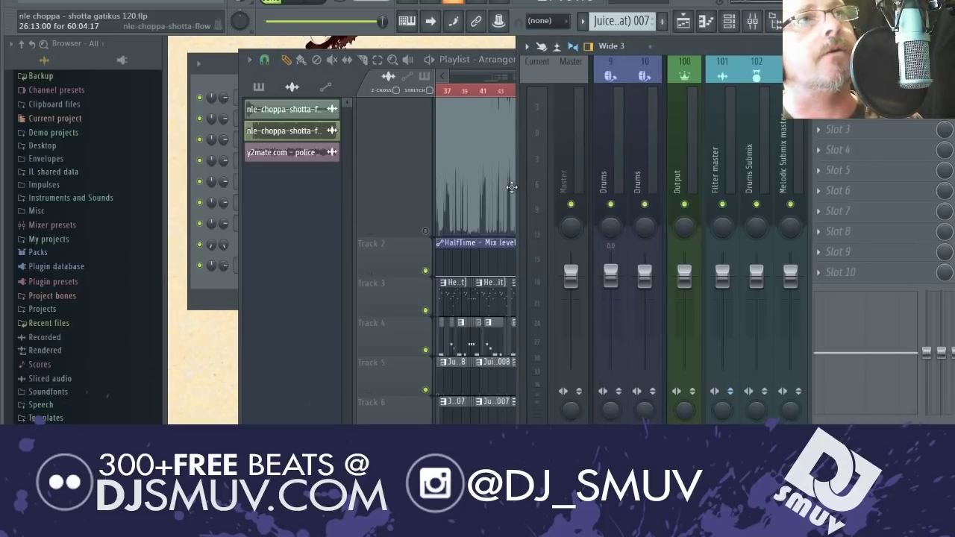
{"action": "left_click_drag", "start_coordinate": [516, 185], "coordinate": [305, 190]}
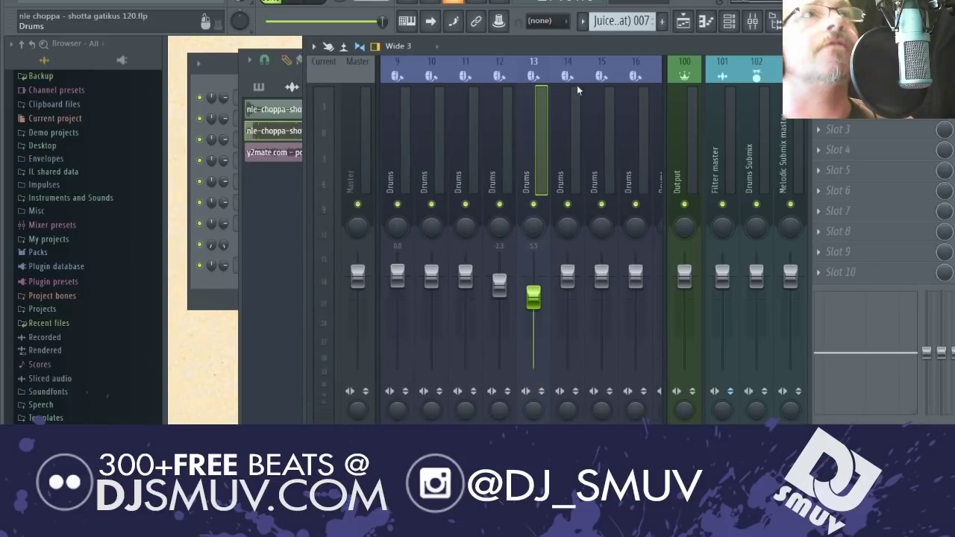
{"action": "left_click_drag", "start_coordinate": [620, 48], "coordinate": [619, 55]}
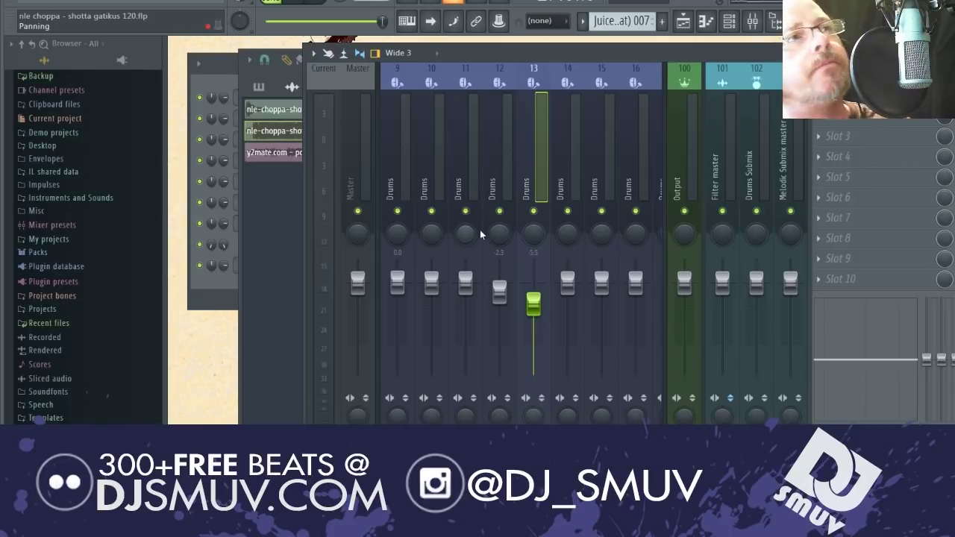
Step: Open the Sausage Fattener and RBass Stereo effects on Drums mixer track 9 during playback, and move the RBass window off the track's meter
{"action": "left_click", "coordinate": [396, 117]}
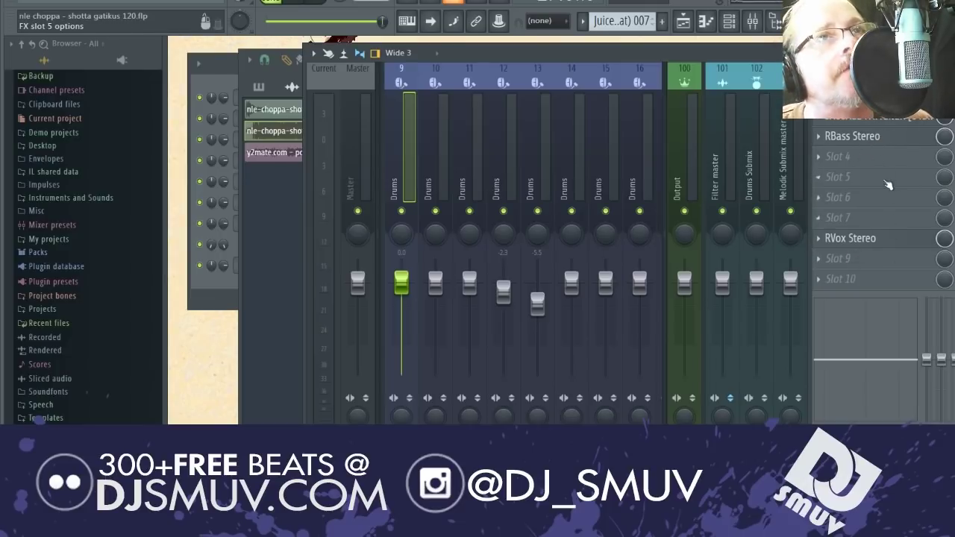
{"action": "left_click", "coordinate": [867, 121]}
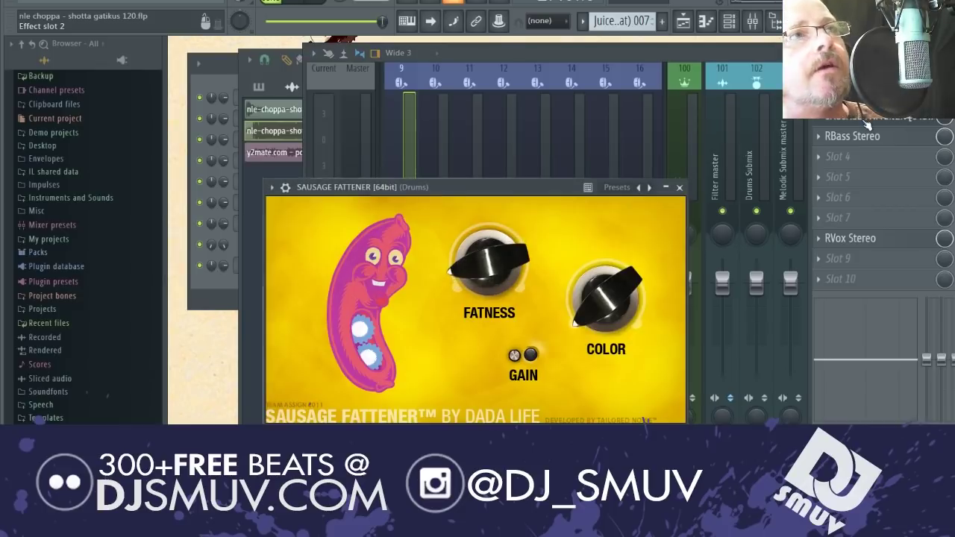
{"action": "key", "text": "space"}
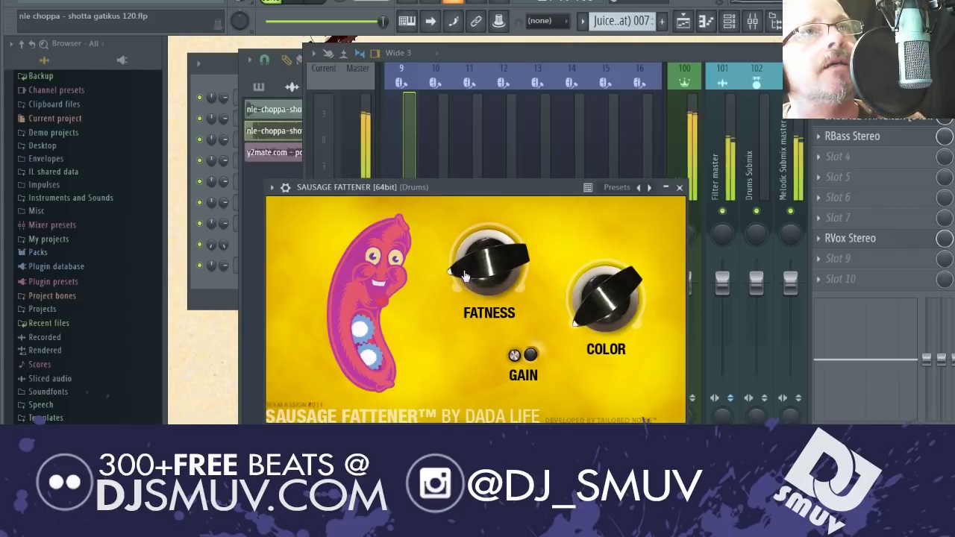
{"action": "left_click", "coordinate": [877, 140]}
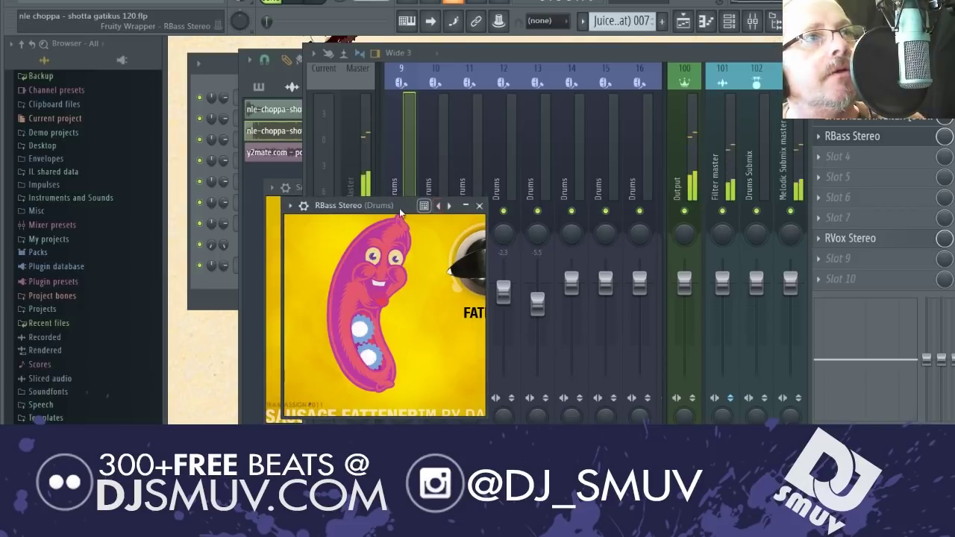
{"action": "left_click_drag", "start_coordinate": [401, 214], "coordinate": [688, 184]}
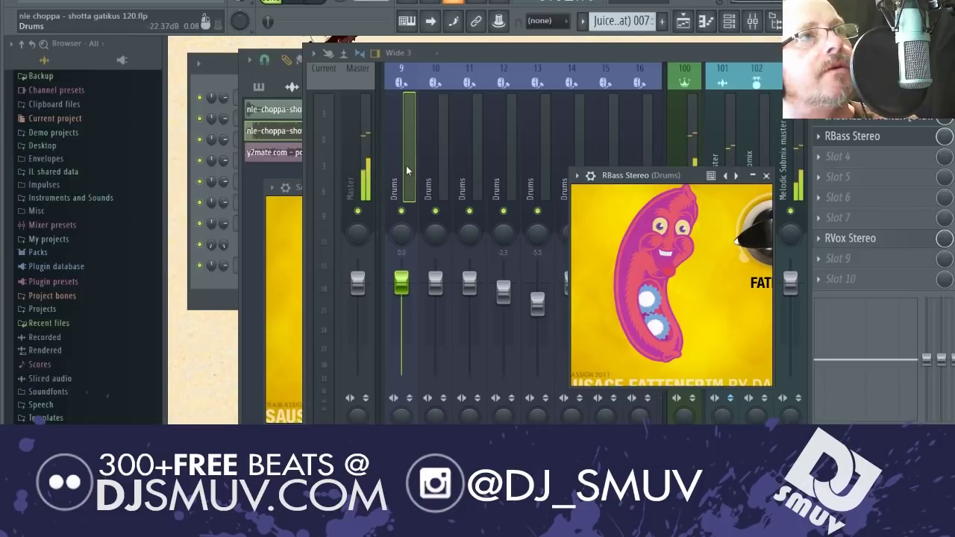
Step: Lower the volume of Drums mixer track 9 to -4.8 dB during playback and check the levels of the Melodic mix tracks
{"action": "left_click", "coordinate": [401, 290]}
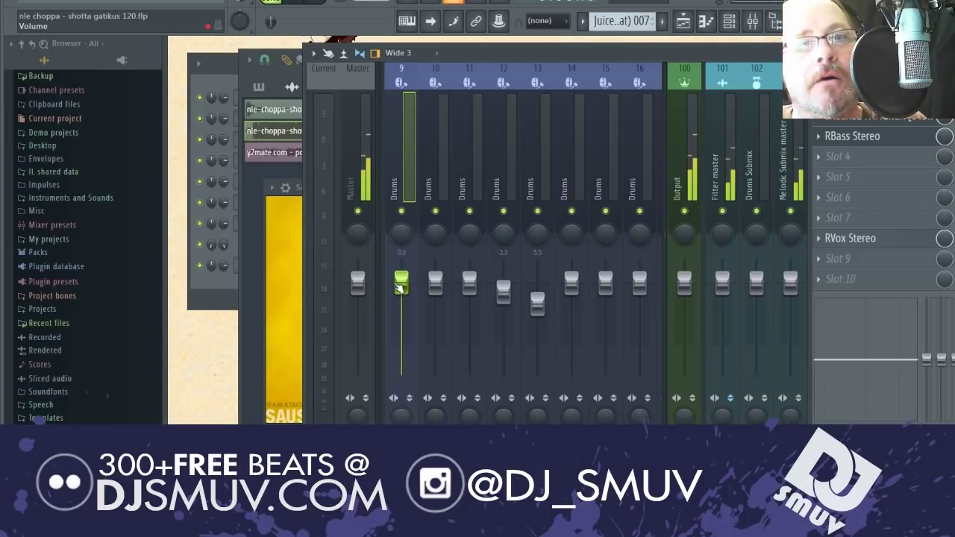
{"action": "left_click_drag", "start_coordinate": [400, 287], "coordinate": [401, 300]}
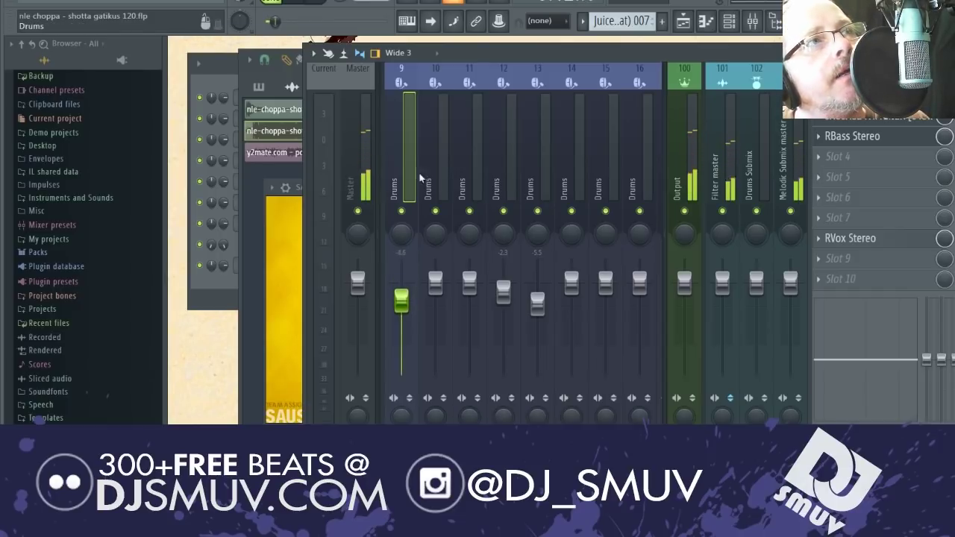
{"action": "scroll", "coordinate": [420, 179], "scroll_direction": "left", "scroll_amount": 4}
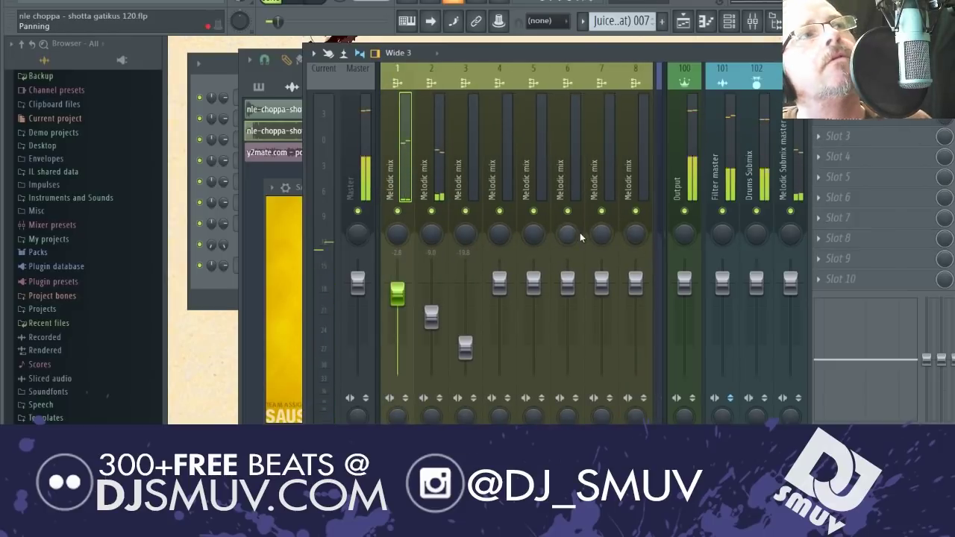
{"action": "scroll", "coordinate": [560, 188], "scroll_direction": "right", "scroll_amount": 4}
{"action": "scroll", "coordinate": [549, 185], "scroll_direction": "left", "scroll_amount": 1}
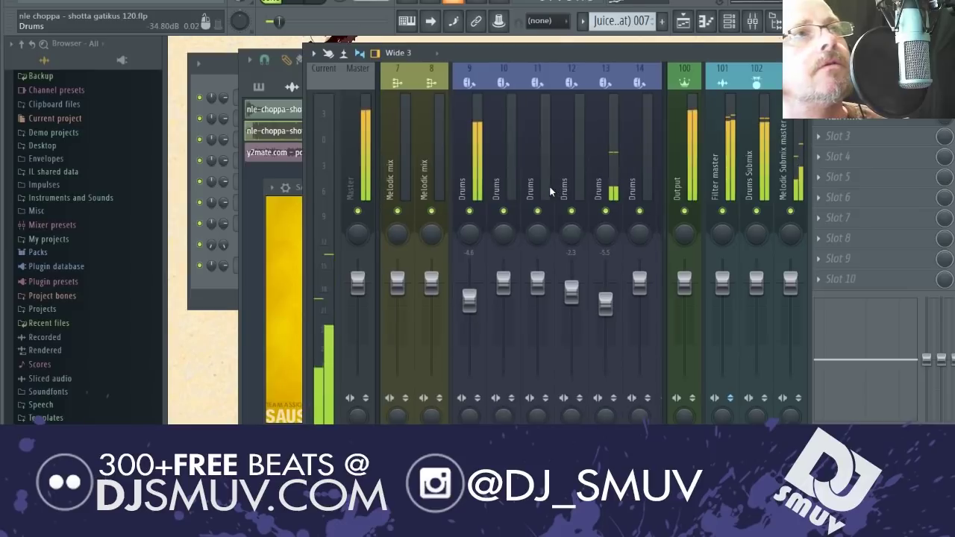
Step: Try volumes of -5.6 dB and -14.4 dB on Drums mixer track 9, and settle on -2.3 dB
{"action": "left_click", "coordinate": [469, 299]}
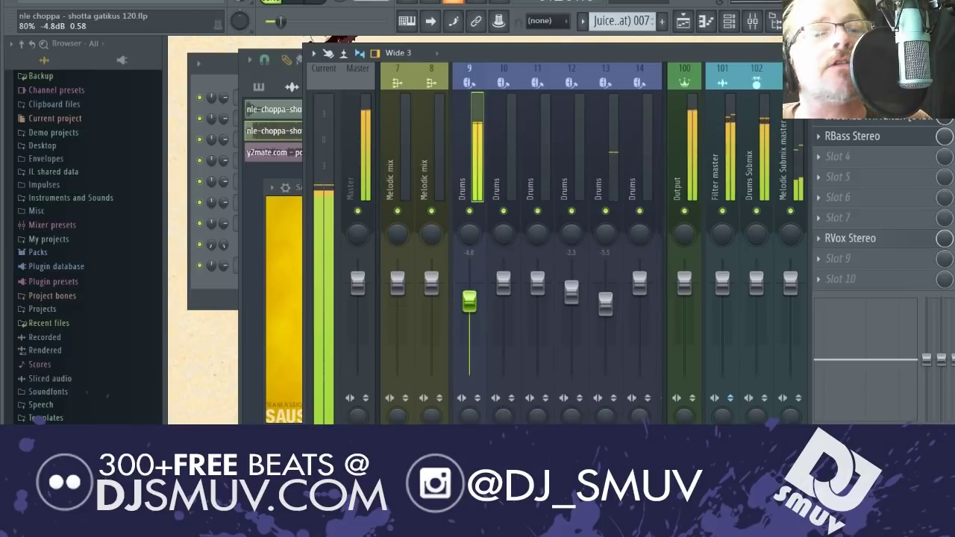
{"action": "left_click_drag", "start_coordinate": [469, 299], "coordinate": [474, 309]}
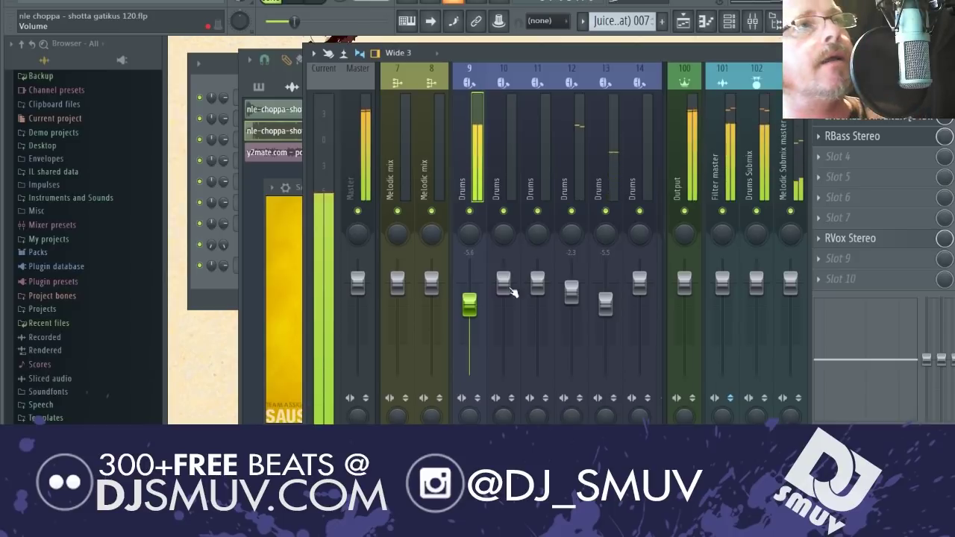
{"action": "key", "text": "space"}
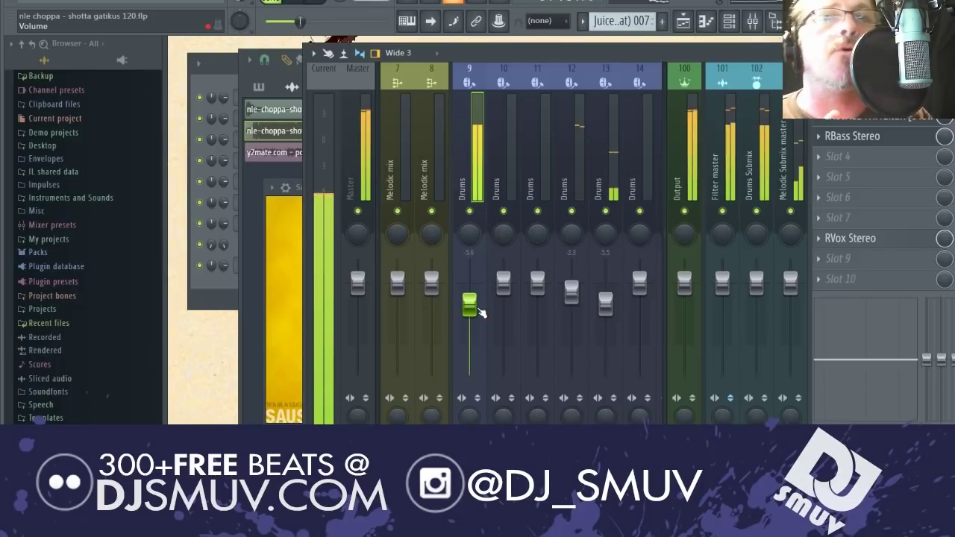
{"action": "left_click_drag", "start_coordinate": [469, 302], "coordinate": [469, 333]}
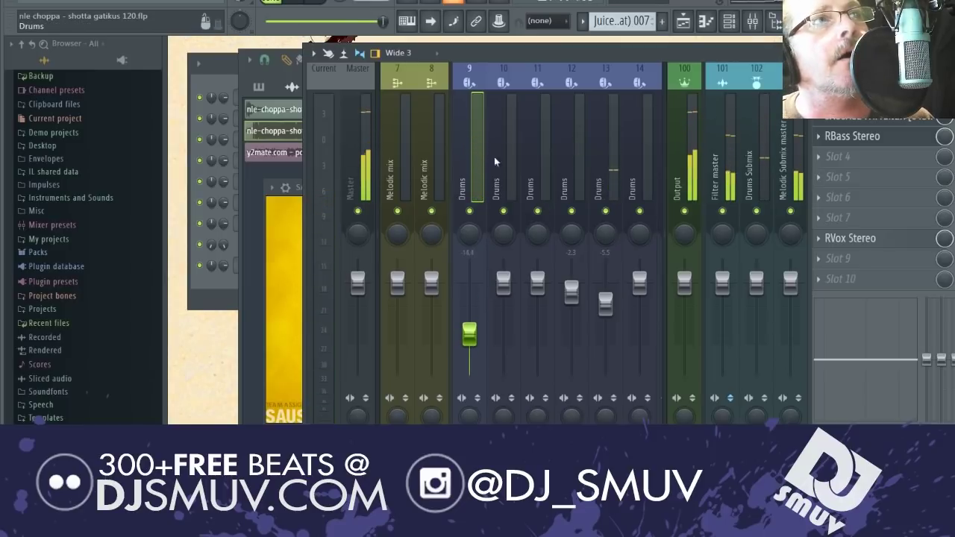
{"action": "left_click_drag", "start_coordinate": [464, 340], "coordinate": [469, 297]}
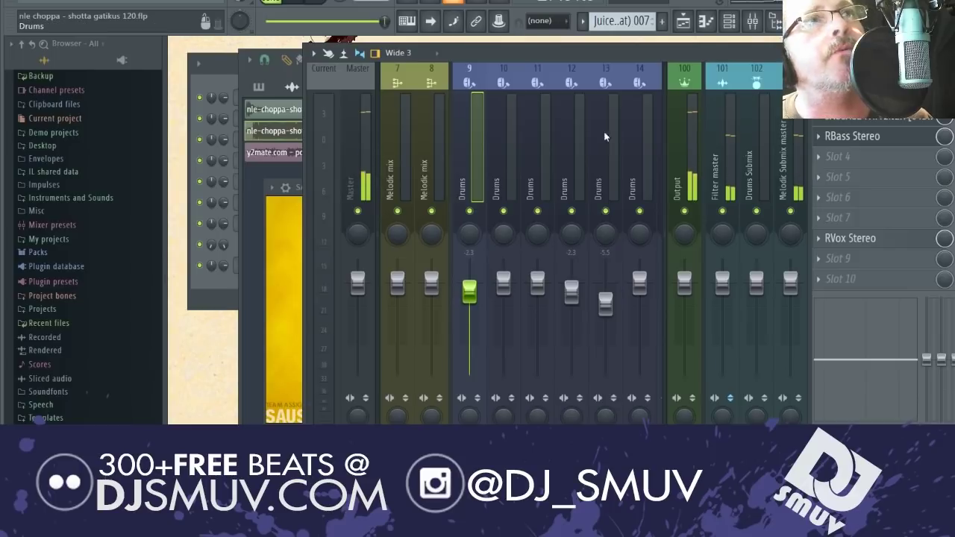
Step: Move the mixer window aside, bring the playlist forward and play the arrangement from just before bar 9
{"action": "left_click_drag", "start_coordinate": [563, 64], "coordinate": [747, 76]}
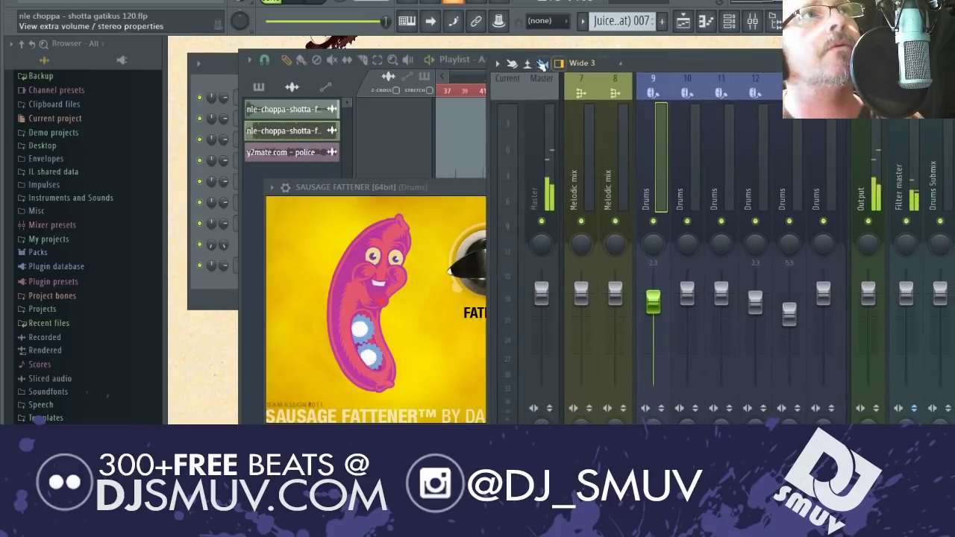
{"action": "left_click", "coordinate": [415, 159]}
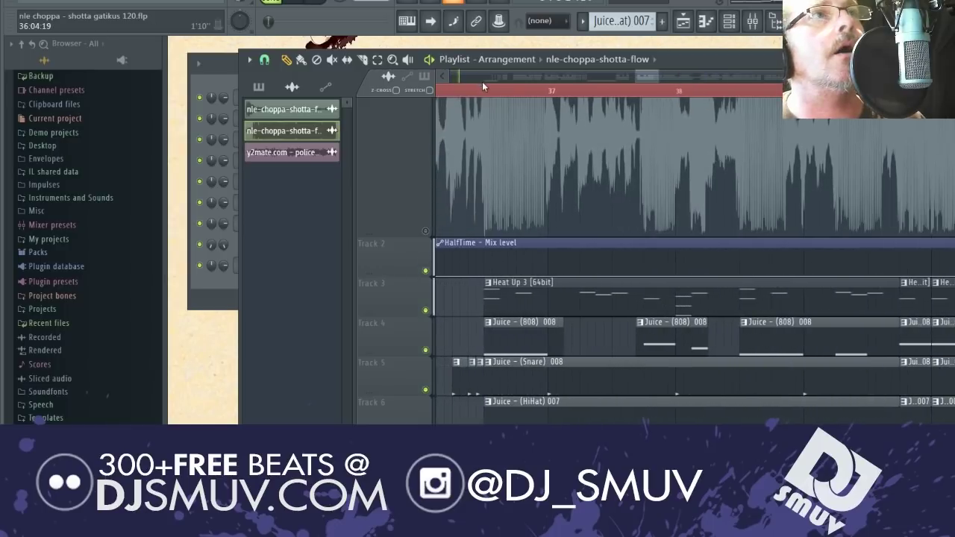
{"action": "scroll", "coordinate": [489, 87], "scroll_direction": "up", "scroll_amount": 8}
{"action": "scroll", "coordinate": [502, 107], "scroll_direction": "left", "scroll_amount": 10}
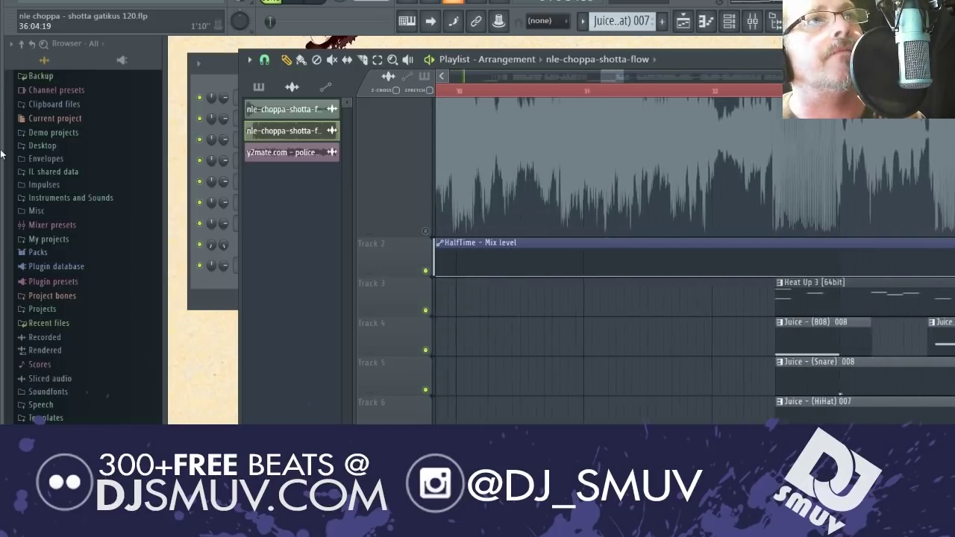
{"action": "scroll", "coordinate": [609, 125], "scroll_direction": "left", "scroll_amount": 6}
{"action": "scroll", "coordinate": [589, 224], "scroll_direction": "down", "scroll_amount": 3}
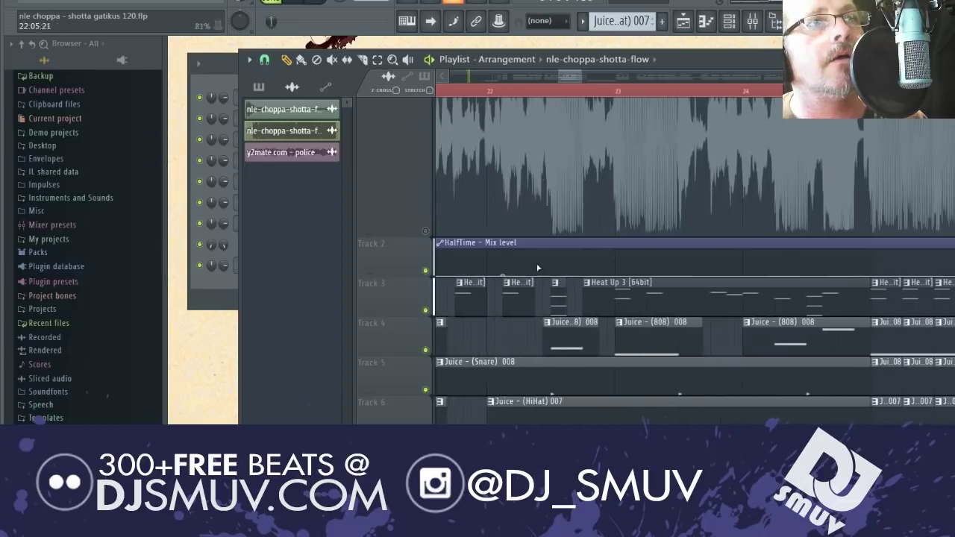
{"action": "scroll", "coordinate": [565, 279], "scroll_direction": "left", "scroll_amount": 10}
{"action": "scroll", "coordinate": [522, 186], "scroll_direction": "down", "scroll_amount": 3}
{"action": "left_click", "coordinate": [507, 90]}
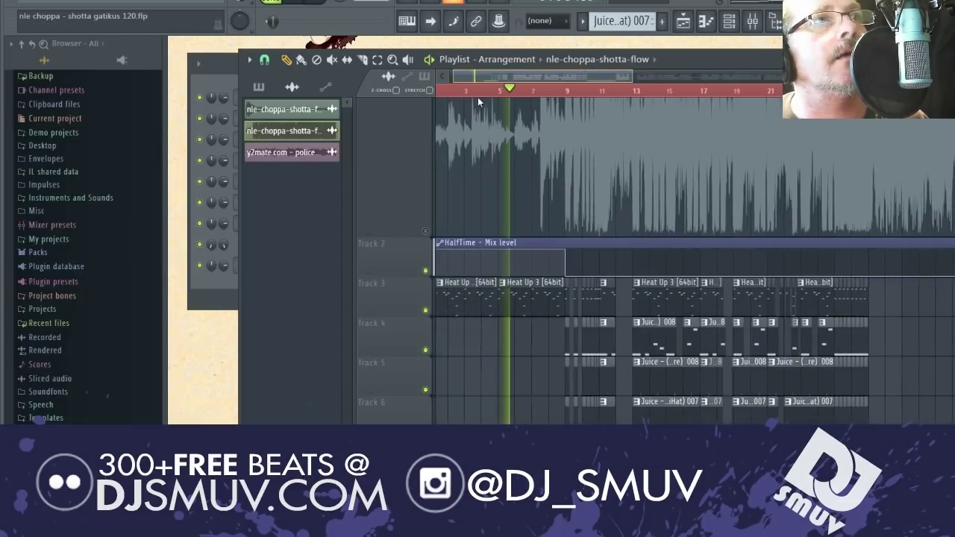
{"action": "left_click_drag", "start_coordinate": [507, 90], "coordinate": [559, 90]}
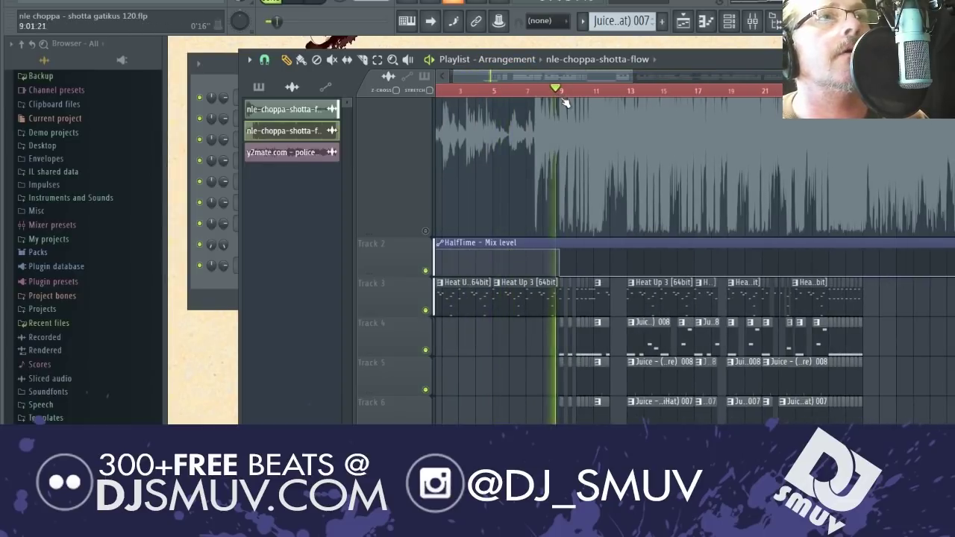
Step: Show the mixer, lower Drums track 9 to -10.0 dB, reset its fader to the default level and stop playback
{"action": "key", "text": "F9"}
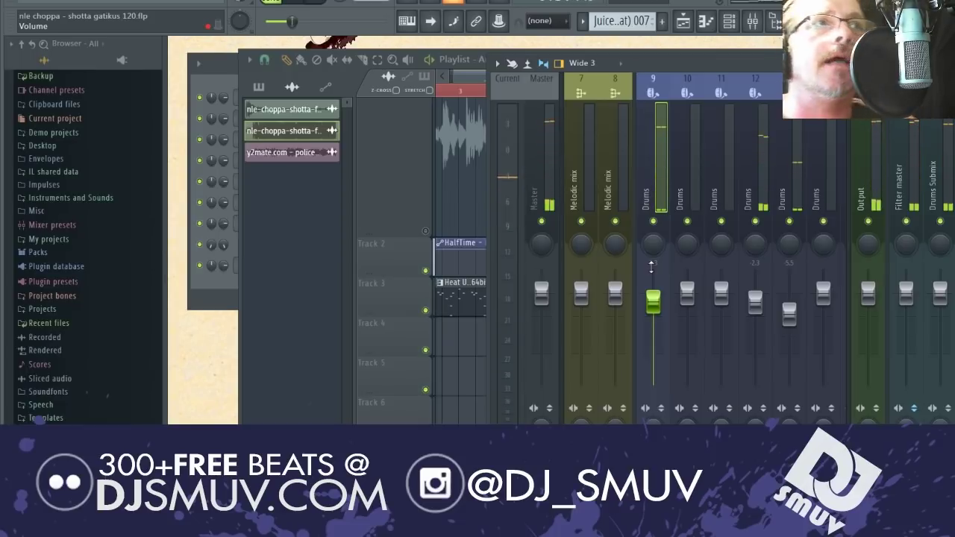
{"action": "left_click_drag", "start_coordinate": [655, 311], "coordinate": [655, 343]}
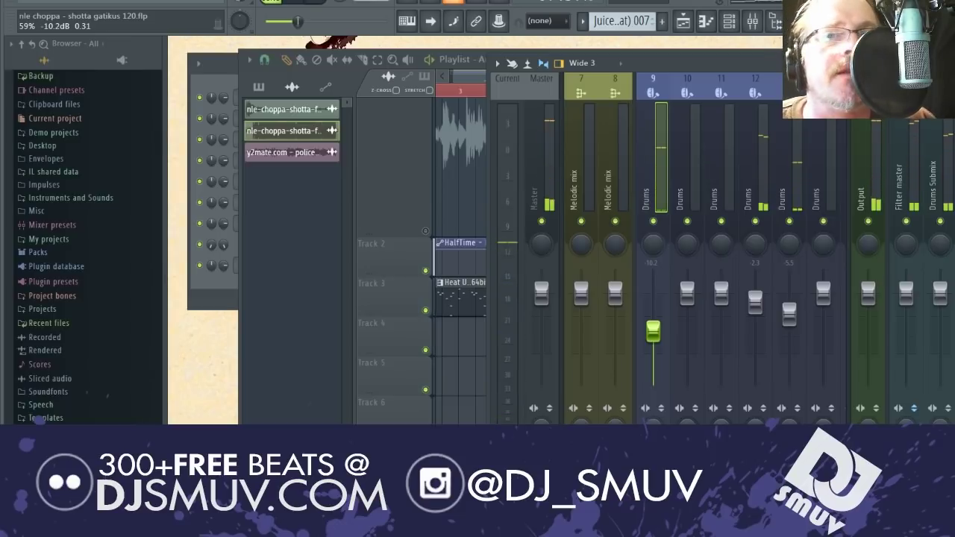
{"action": "left_click_drag", "start_coordinate": [653, 331], "coordinate": [653, 329]}
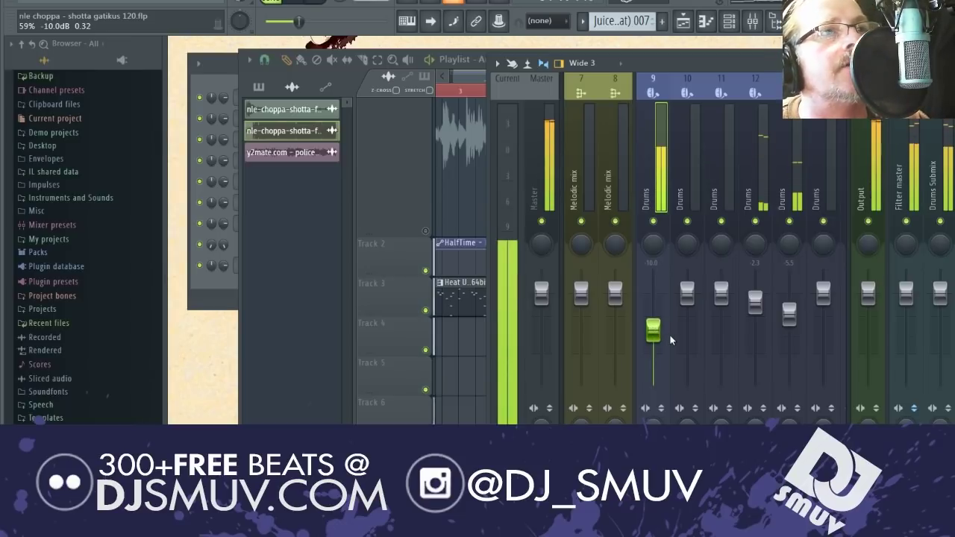
{"action": "left_click", "coordinate": [653, 329], "text": "alt"}
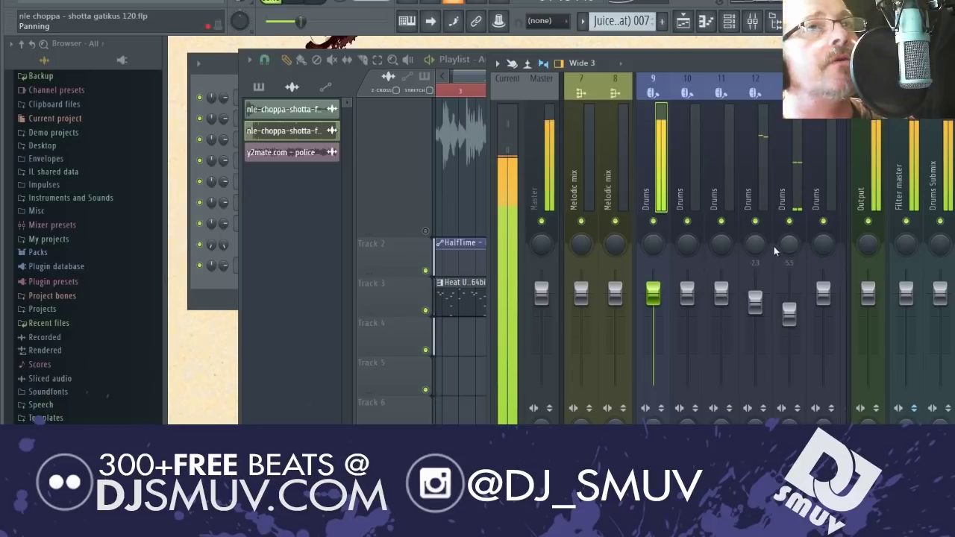
{"action": "key", "text": "space"}
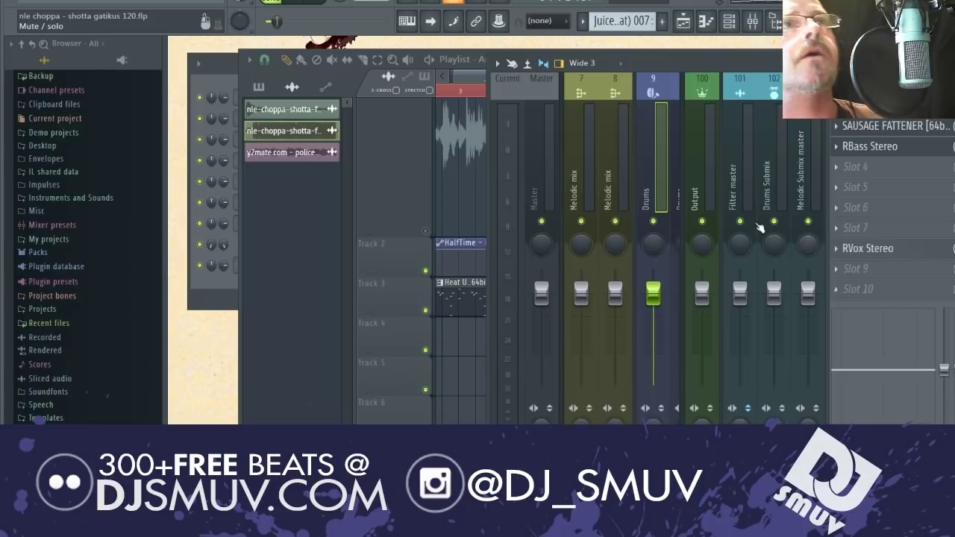
Step: Move the mixer window up slightly, bring the playlist forward and play the whole arrangement from its start
{"action": "left_click_drag", "start_coordinate": [710, 65], "coordinate": [716, 43]}
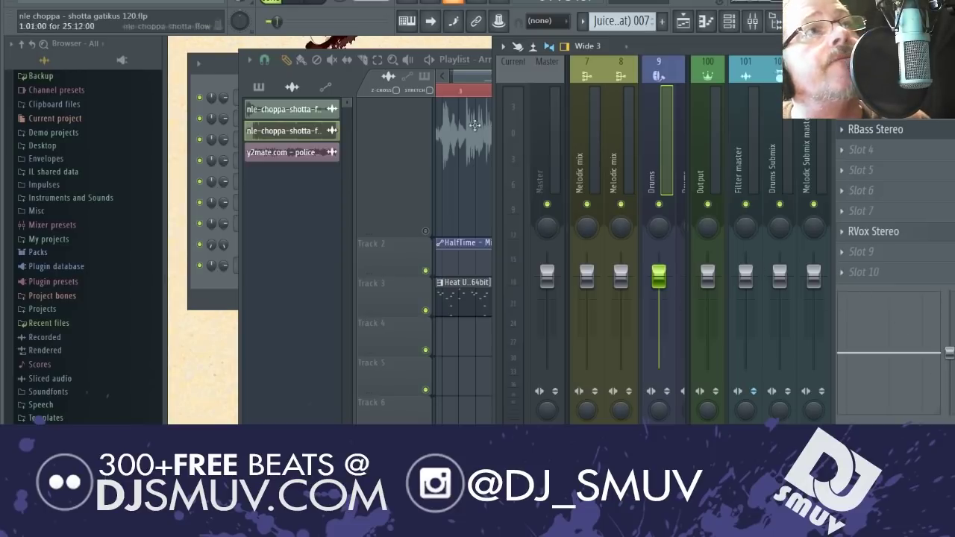
{"action": "left_click", "coordinate": [412, 187]}
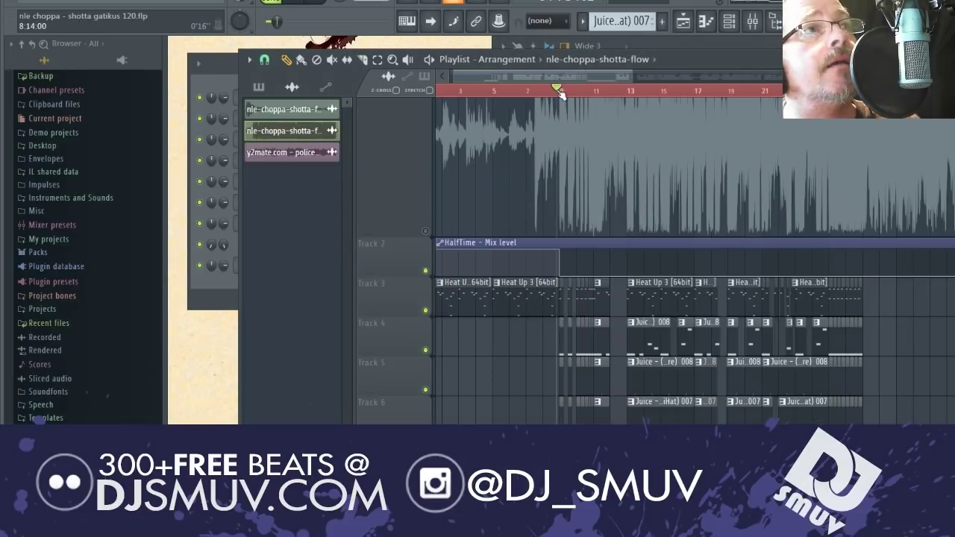
{"action": "scroll", "coordinate": [577, 103], "scroll_direction": "down", "scroll_amount": 4}
{"action": "scroll", "coordinate": [639, 262], "scroll_direction": "down", "scroll_amount": 1}
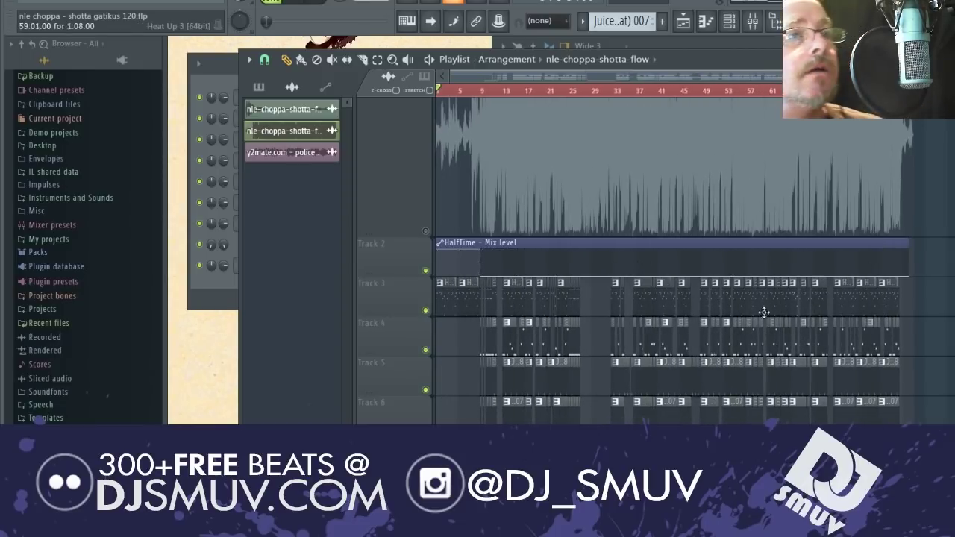
{"action": "key", "text": "space"}
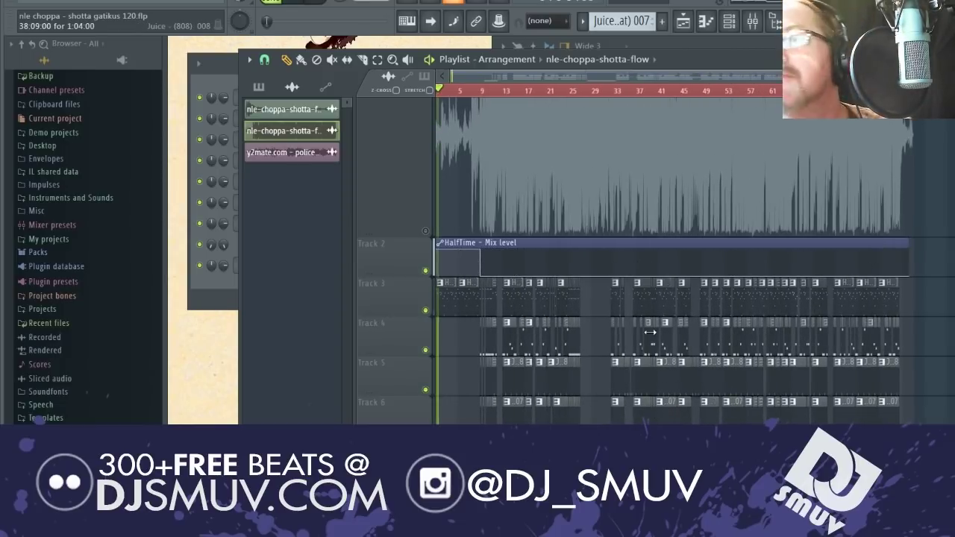